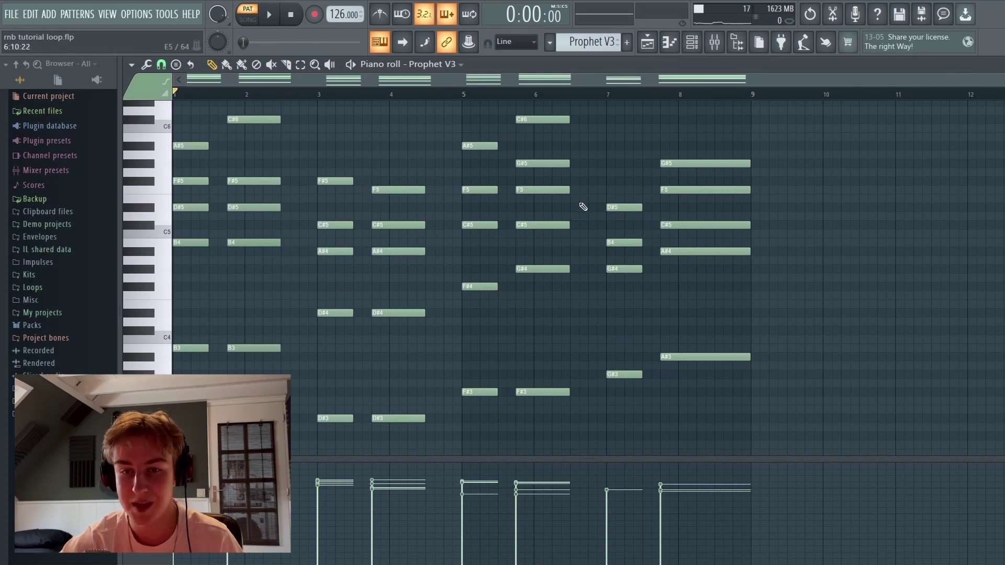
Step: Solo the consolidated Prophet V3 track in the playlist and re-enable track 3, which holds its automation clips
click(648, 46)
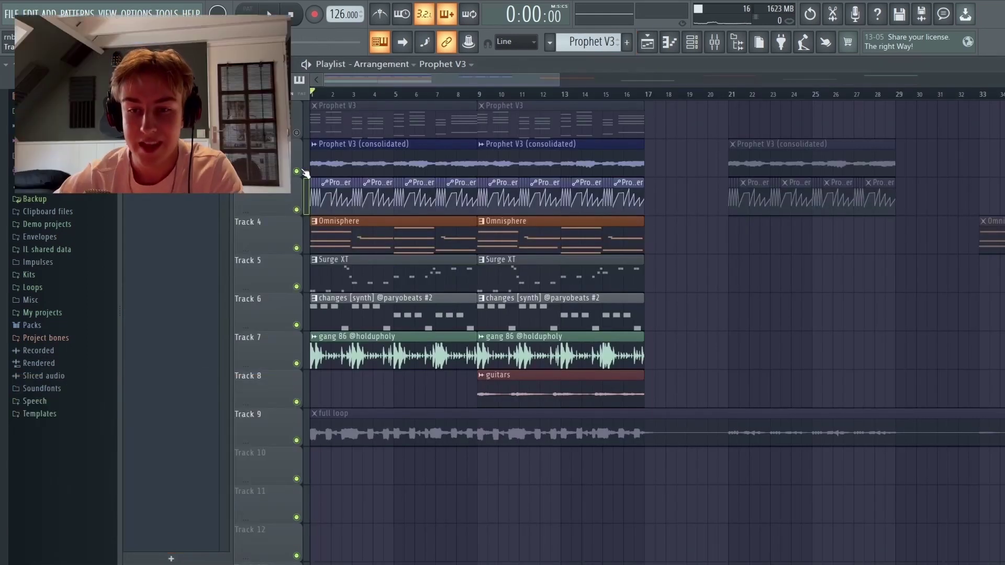
right_click(296, 172)
click(296, 210)
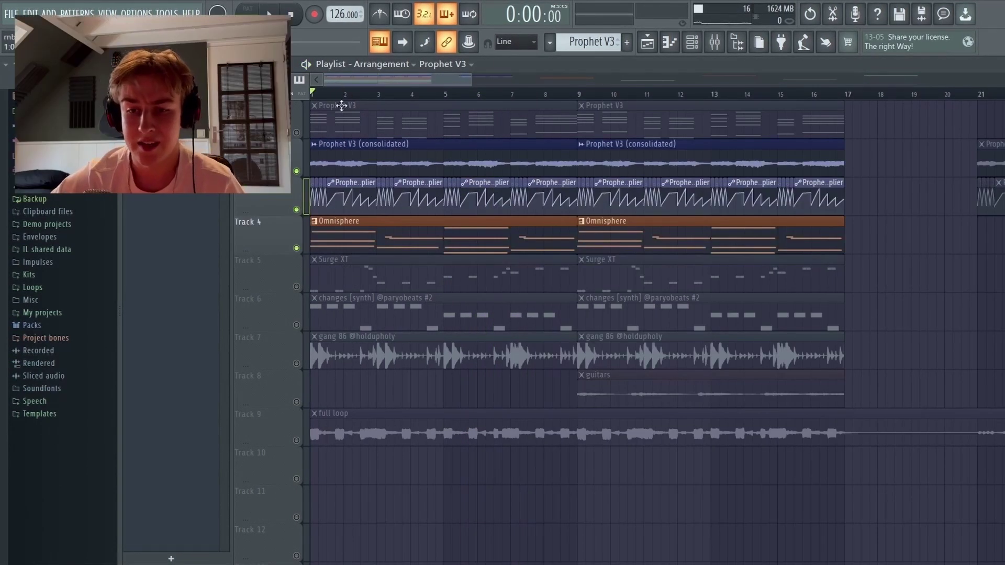
Step: Open the Omnisphere pattern in the piano roll and play it back, stopping near the end of its eight bars
double_click(336, 231)
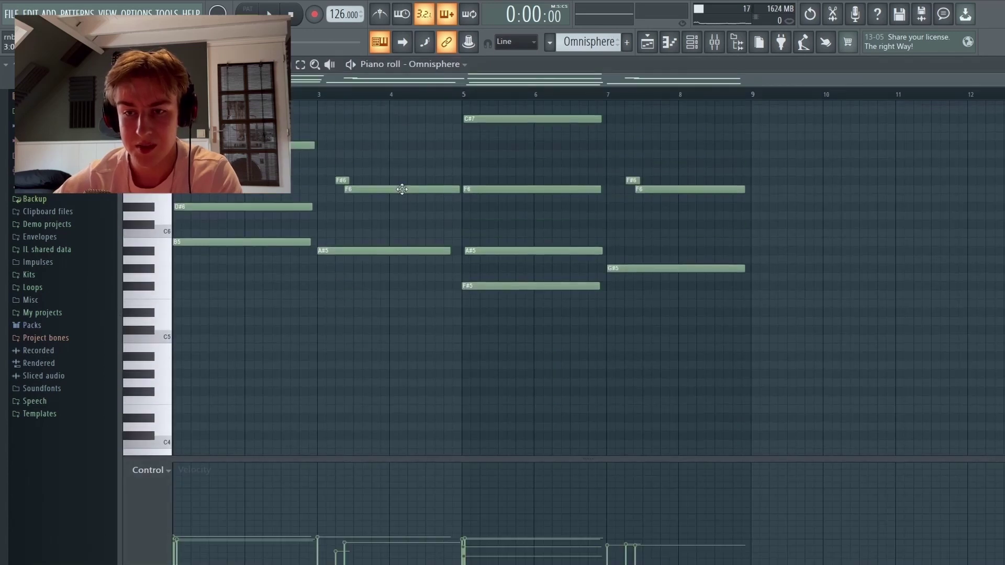
key(space)
scroll(406, 194, down, 1)
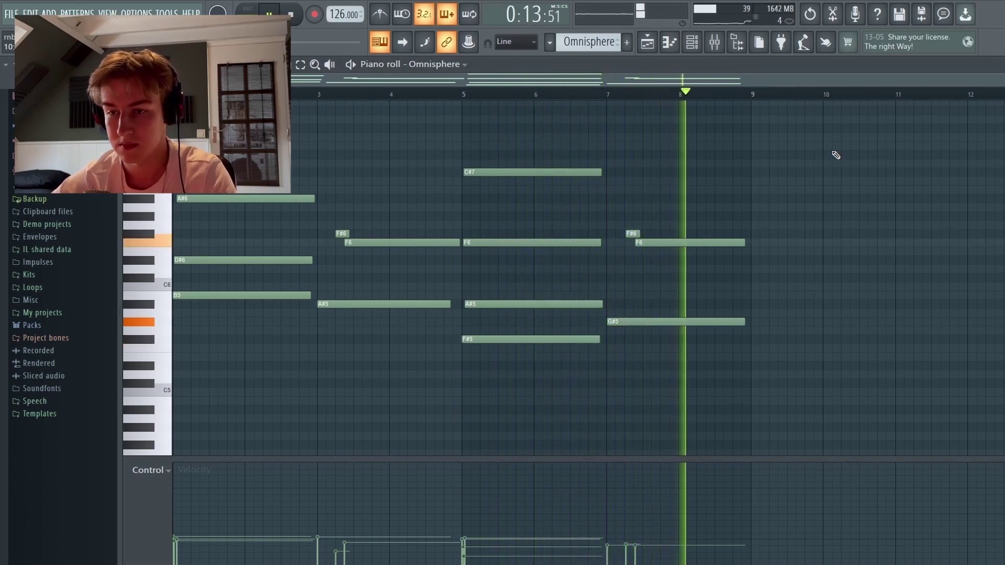
key(space)
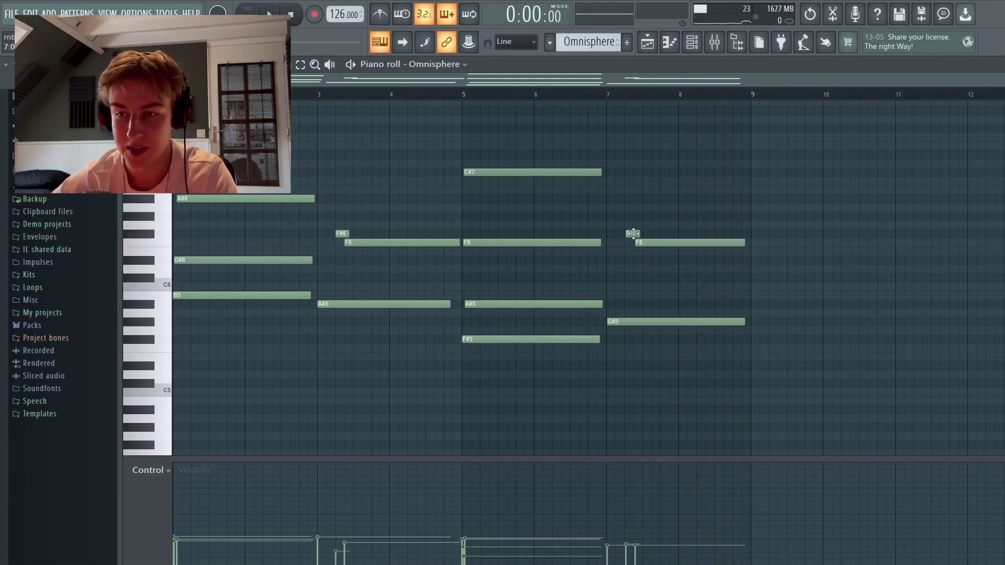
Step: Open the Surge XT pattern in the piano roll, view its synth's settings and close the plugin window
key(F5)
double_click(343, 279)
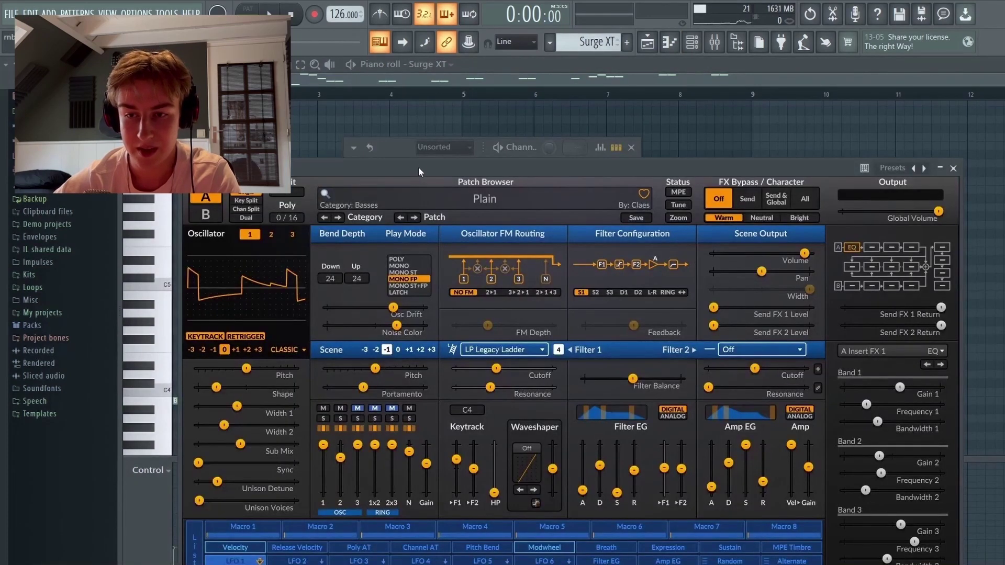
drag(419, 166, 411, 93)
click(943, 98)
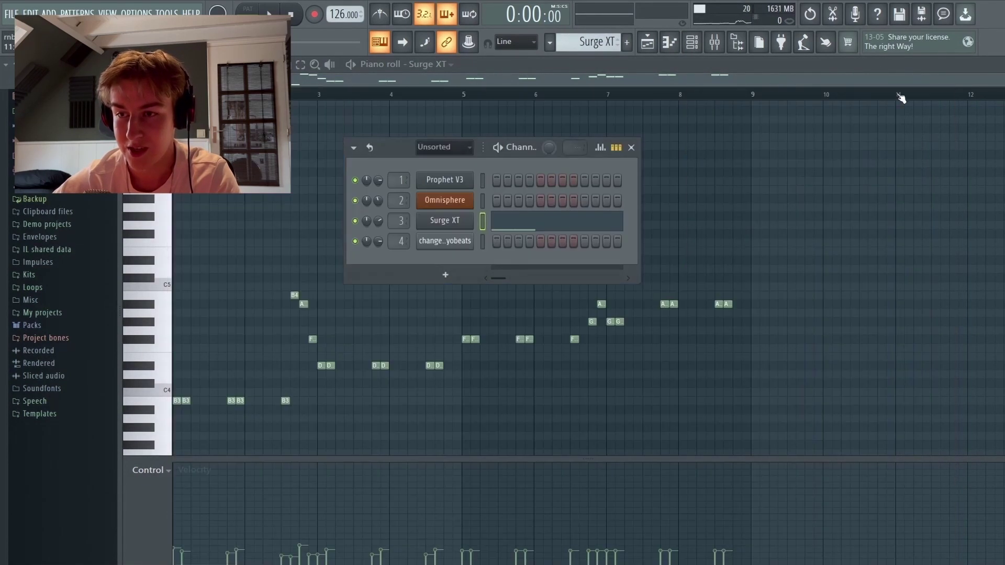
Step: Play the Surge XT melody in song mode while viewing its notes, and stop playback near bar 8
click(649, 45)
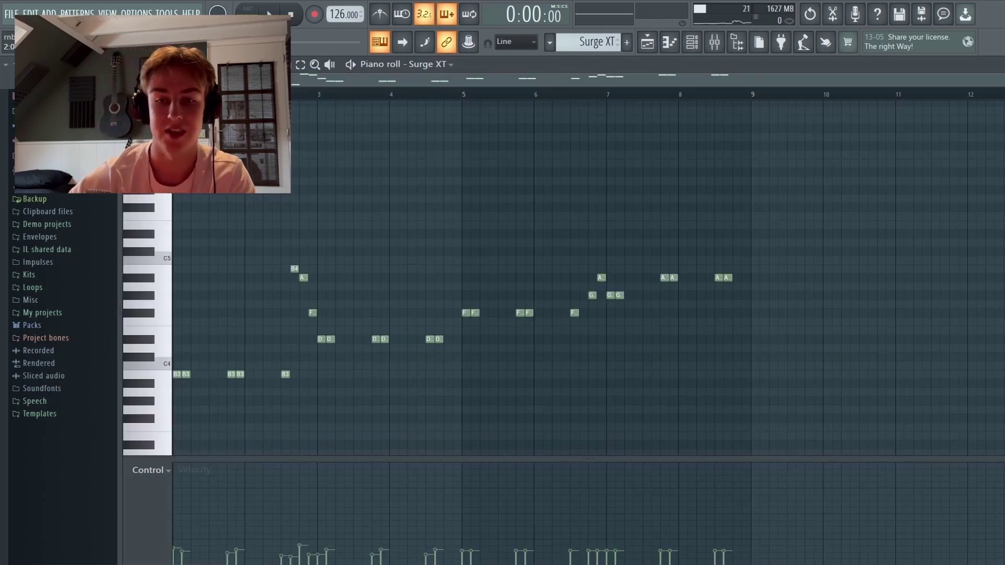
key(space)
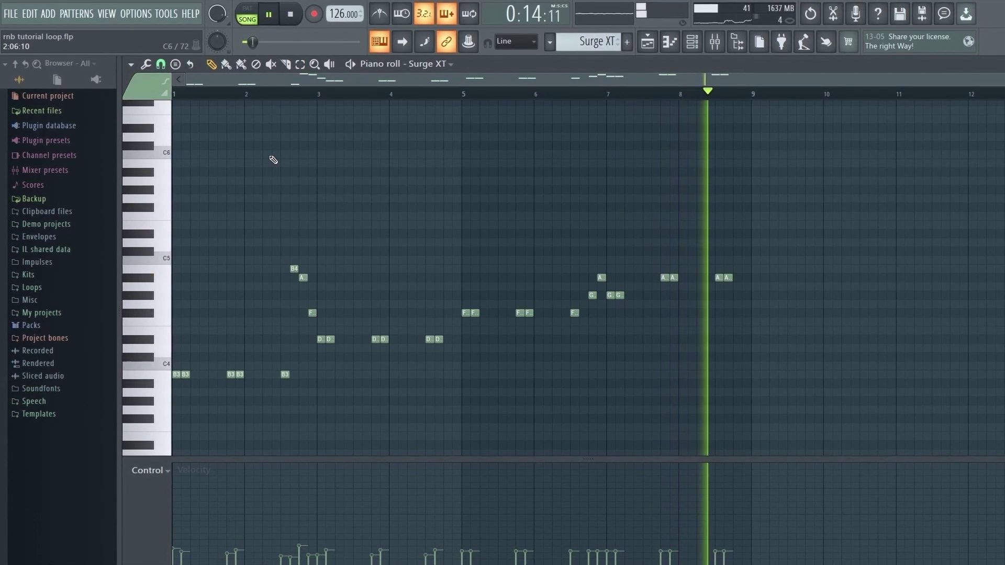
key(space)
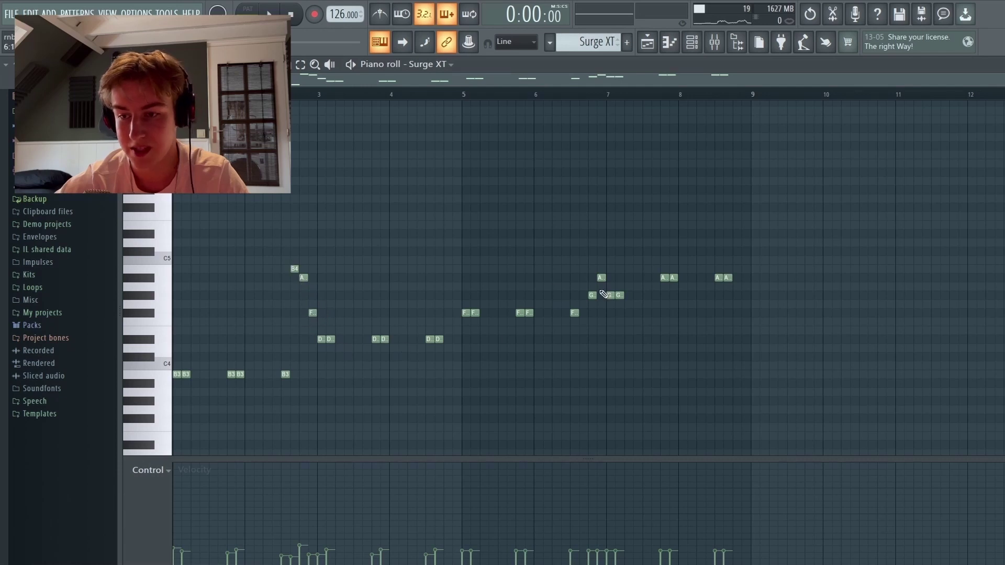
Step: Unmute track 6 in the playlist and open its changes synth pattern in the piano roll during playback
click(650, 52)
scroll(386, 290, down, 1)
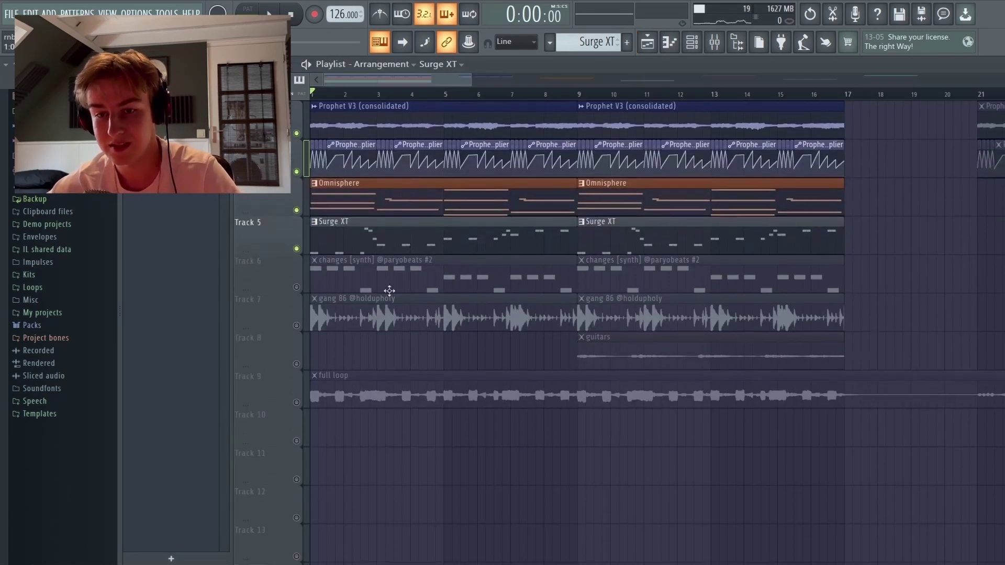
click(298, 287)
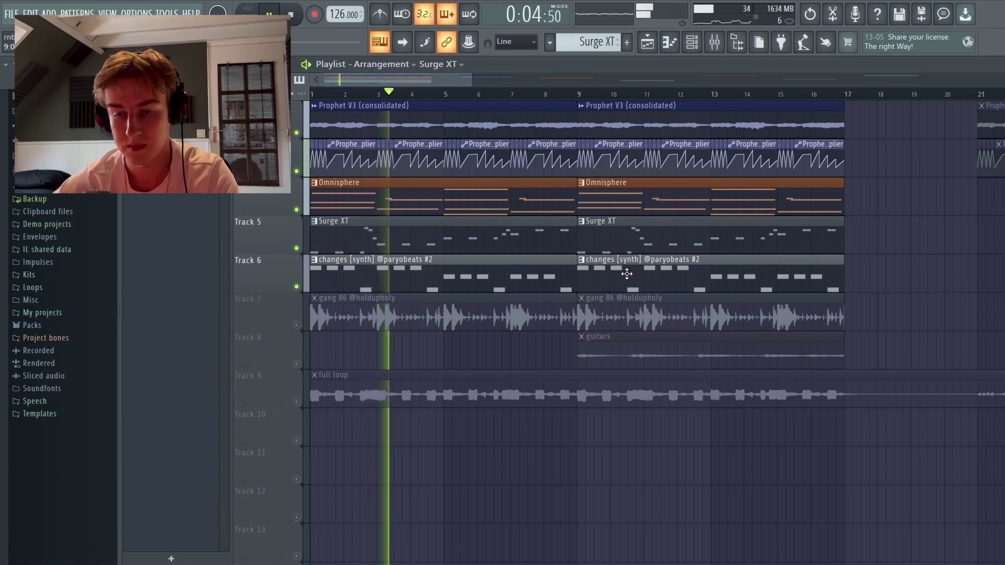
scroll(627, 273, up, 1)
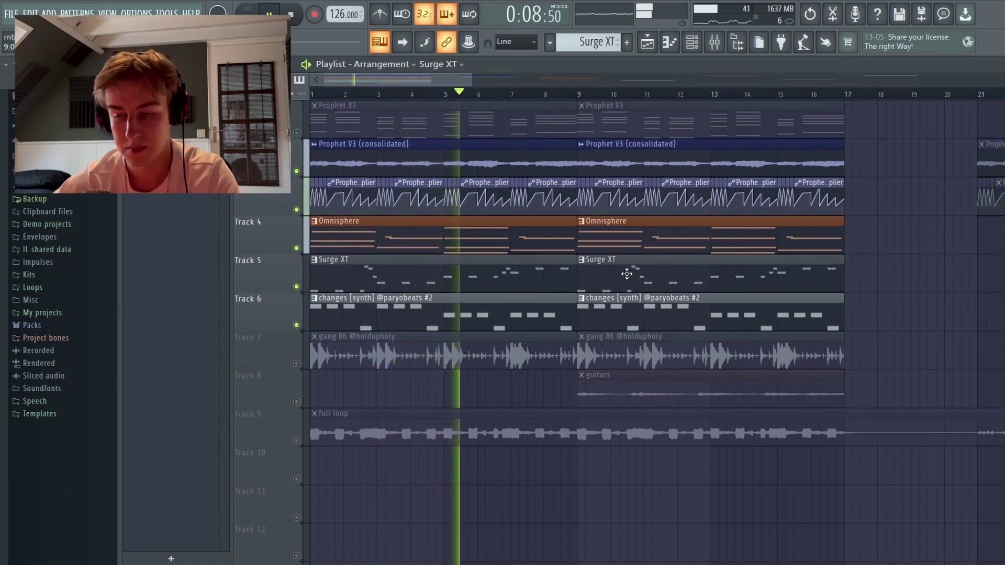
double_click(547, 311)
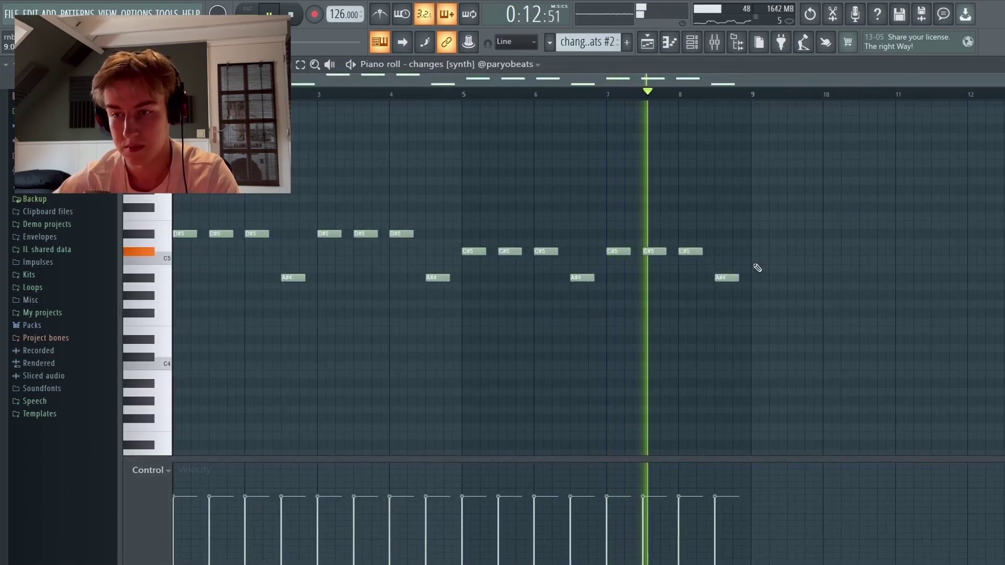
Step: Inspect the changes synth's mixer effects: Fruity parametric EQ 2, Fruity Love Philter, Fruity Fast Dist, Crystallizer and ValhallaSupermassive
click(715, 48)
click(714, 48)
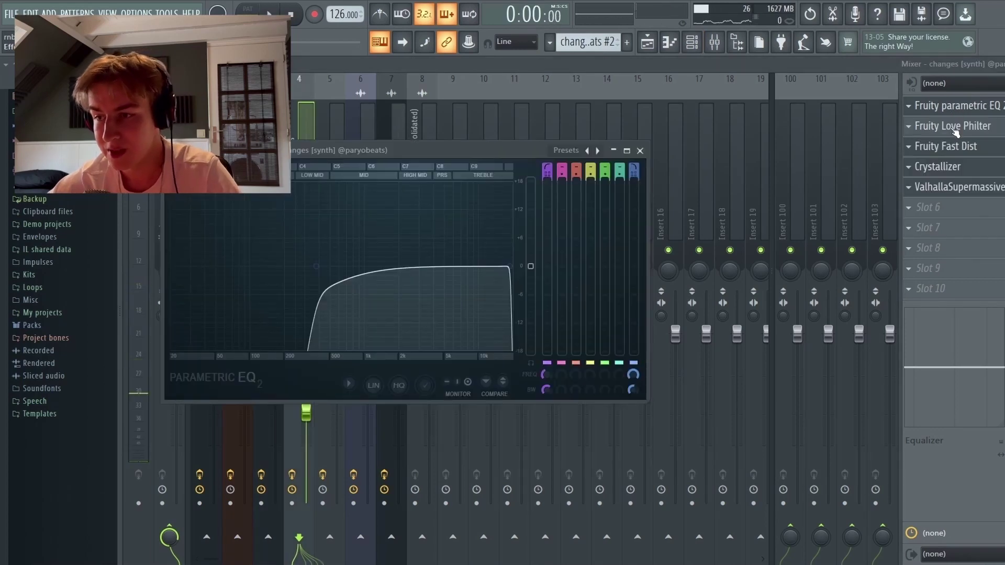
click(956, 132)
click(956, 146)
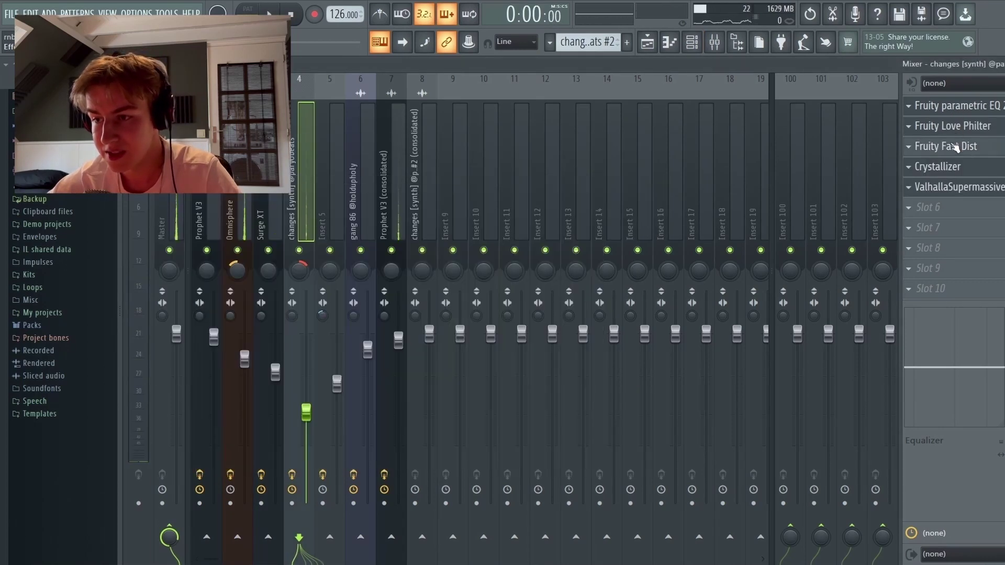
click(948, 166)
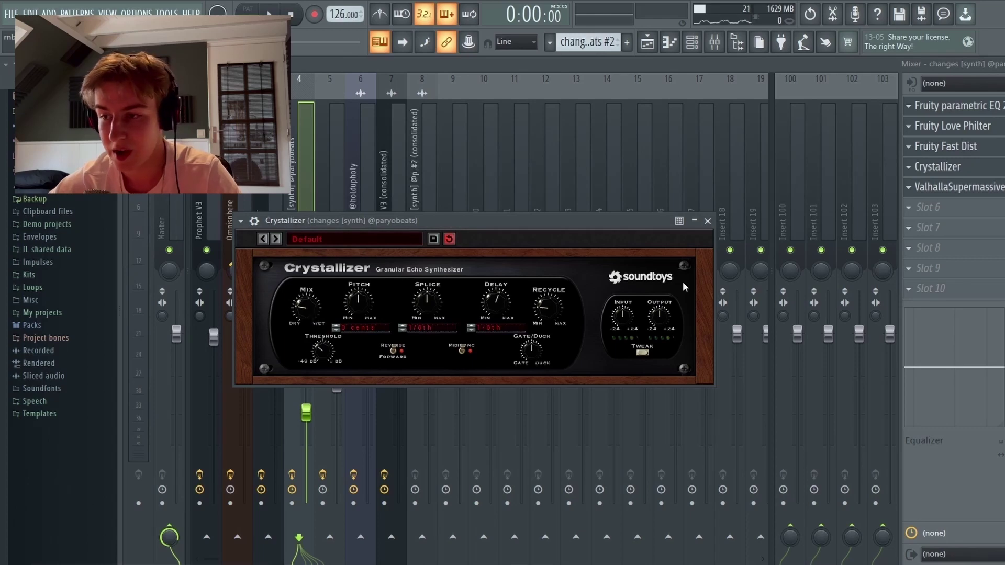
click(954, 192)
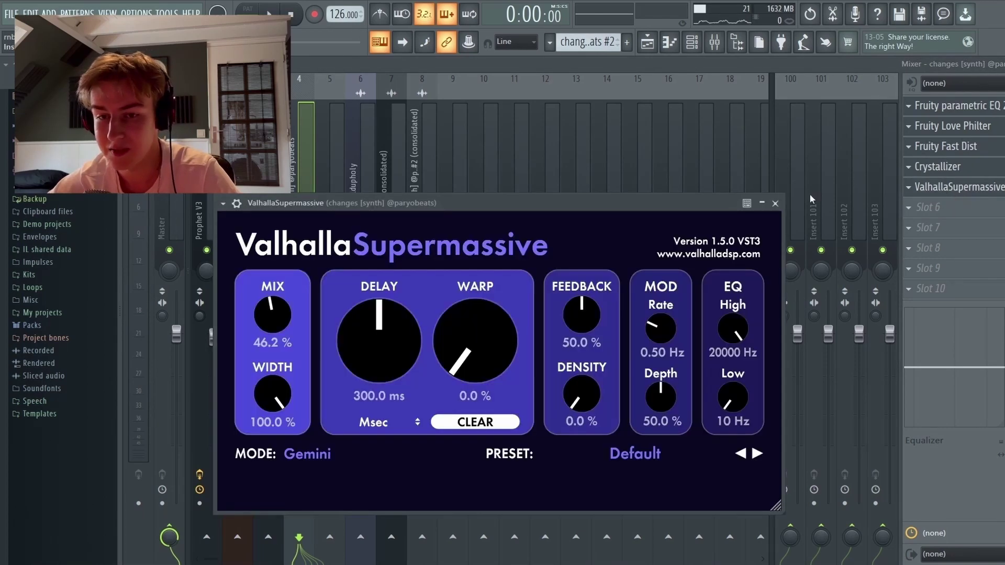
click(775, 203)
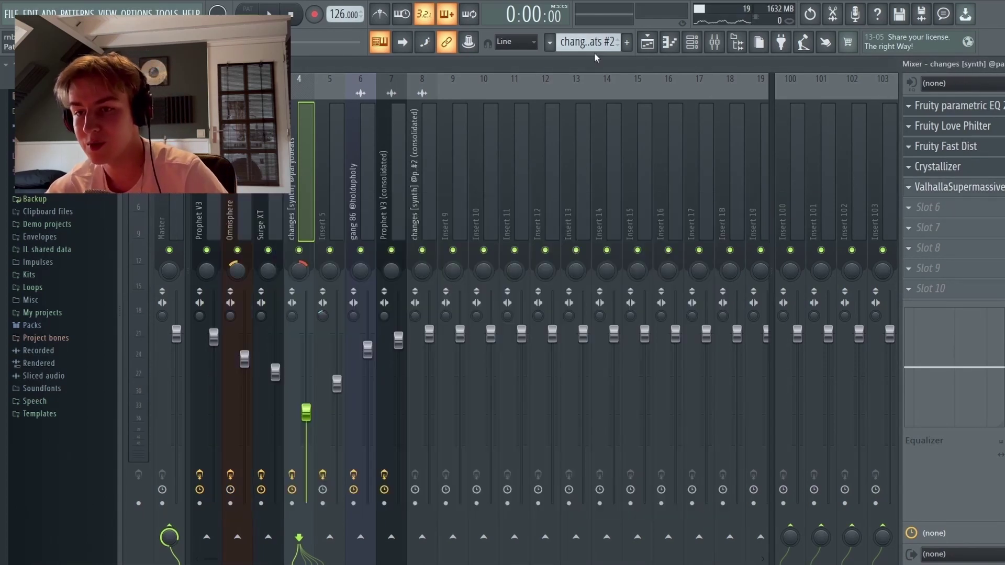
Step: Toggle the mute states of the gang 86 track and the guitars track in the playlist
click(648, 45)
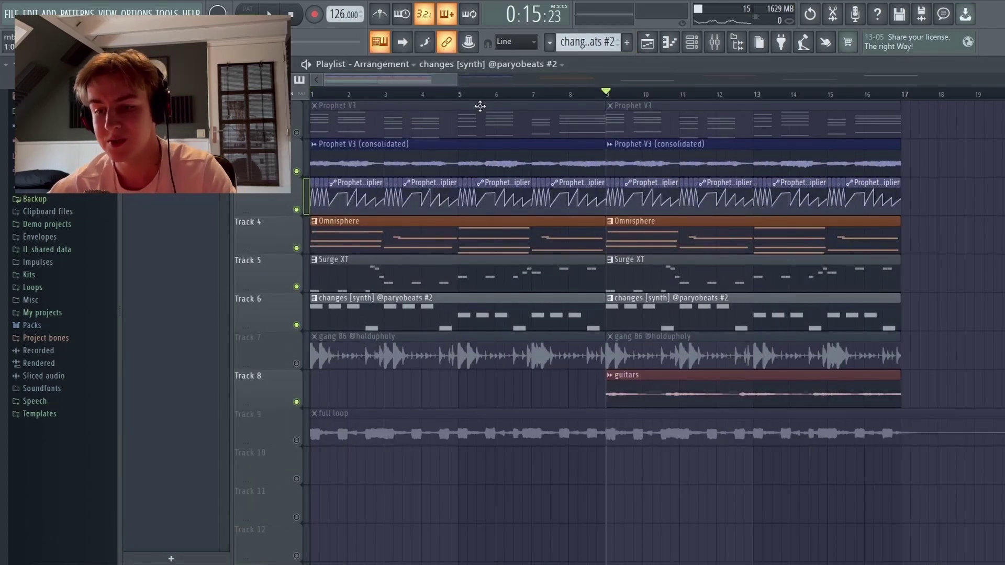
click(296, 363)
ctrl+click(296, 363)
click(296, 401)
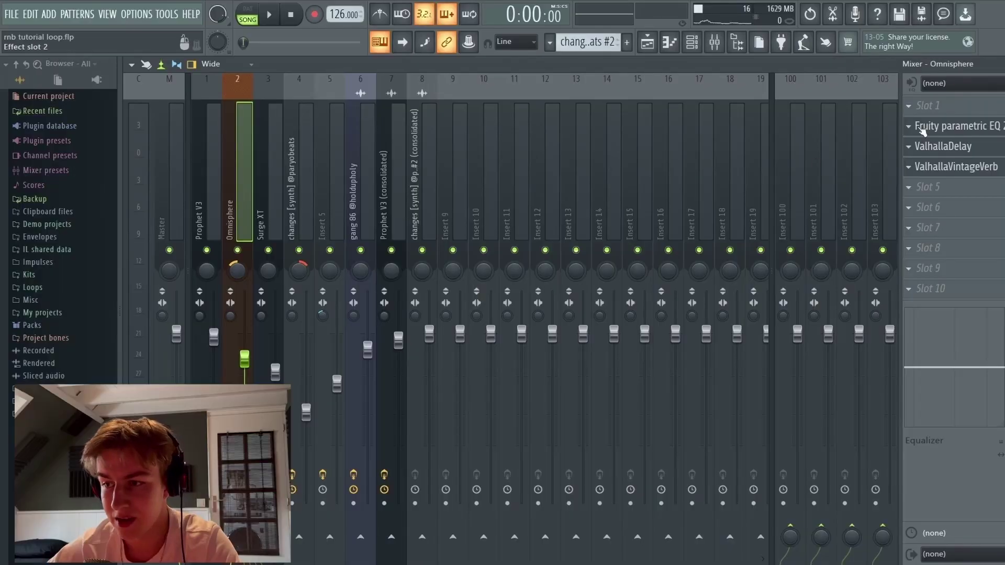
Step: Inspect Fruity parametric EQ 2 and ValhallaDelay on the Omnisphere mixer track, and Decapitator on the Surge XT track
click(950, 130)
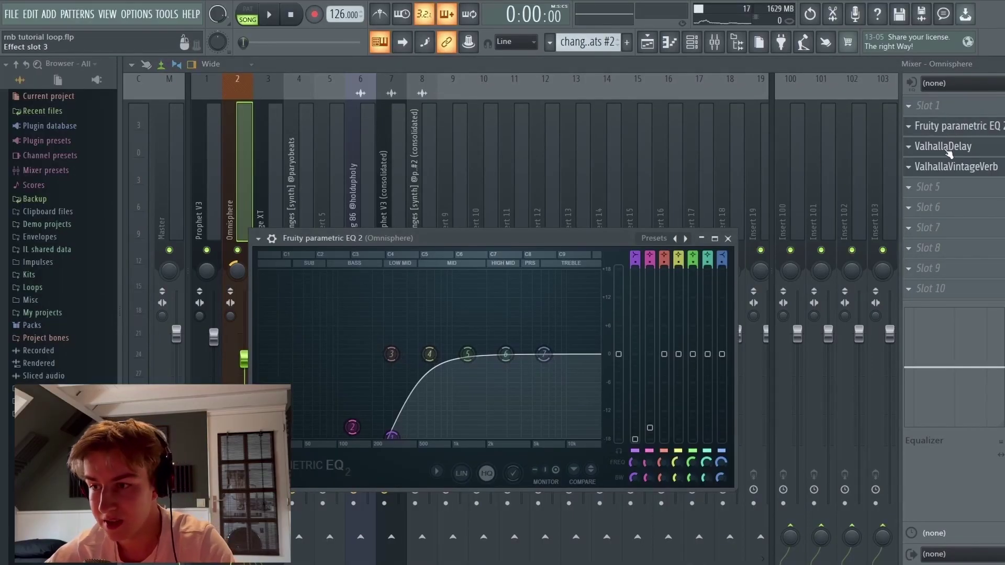
click(954, 148)
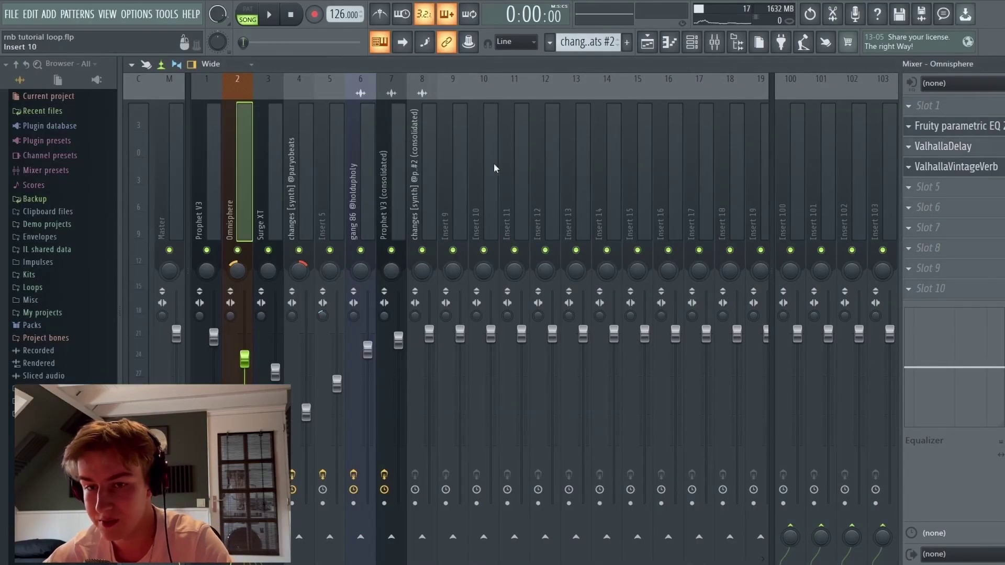
key(Right)
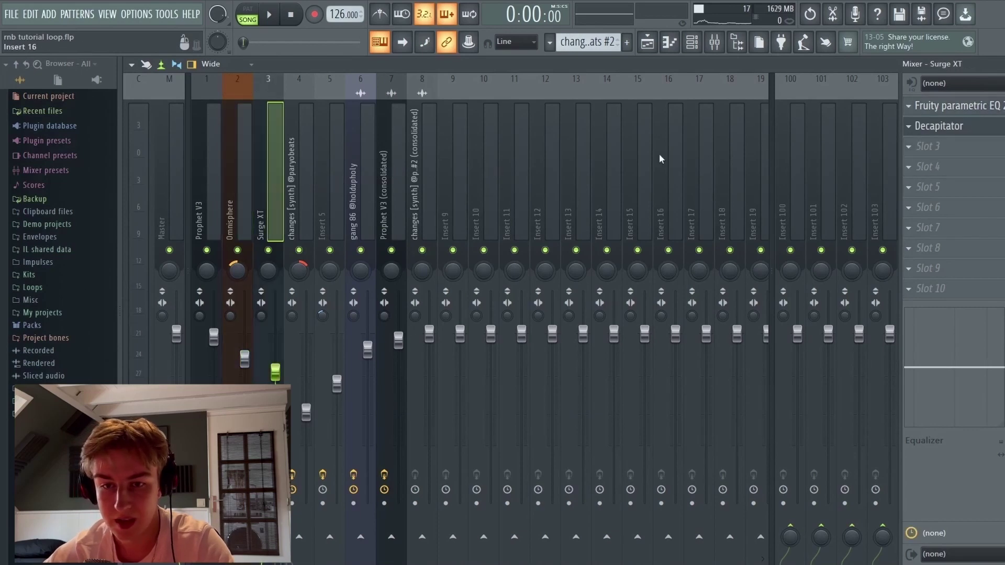
click(930, 131)
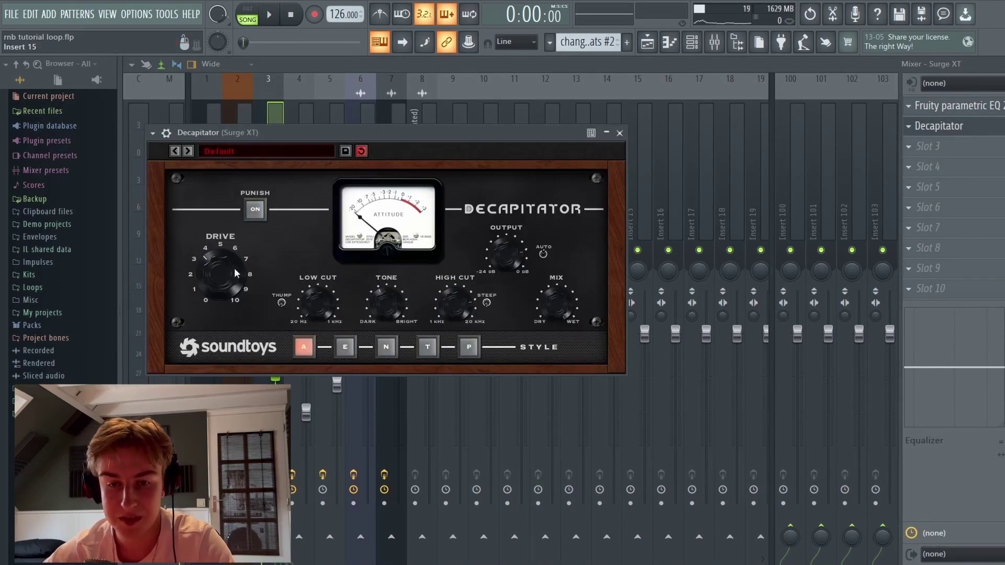
click(609, 134)
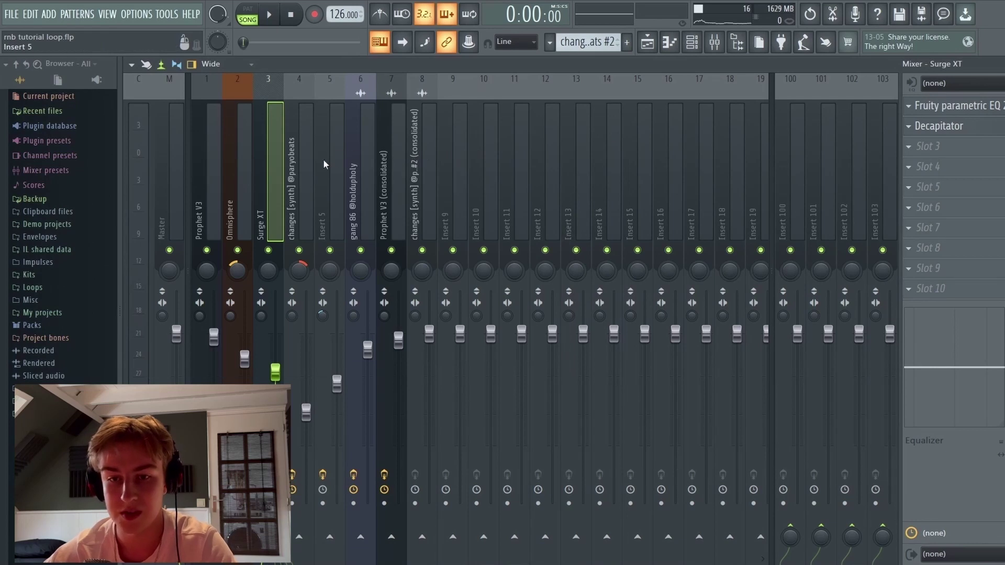
Step: Inspect Fruity parametric EQ 2, Fruity Stereo Shaper and iZotope Vinyl on the gang 86 mixer track
click(310, 170)
click(335, 175)
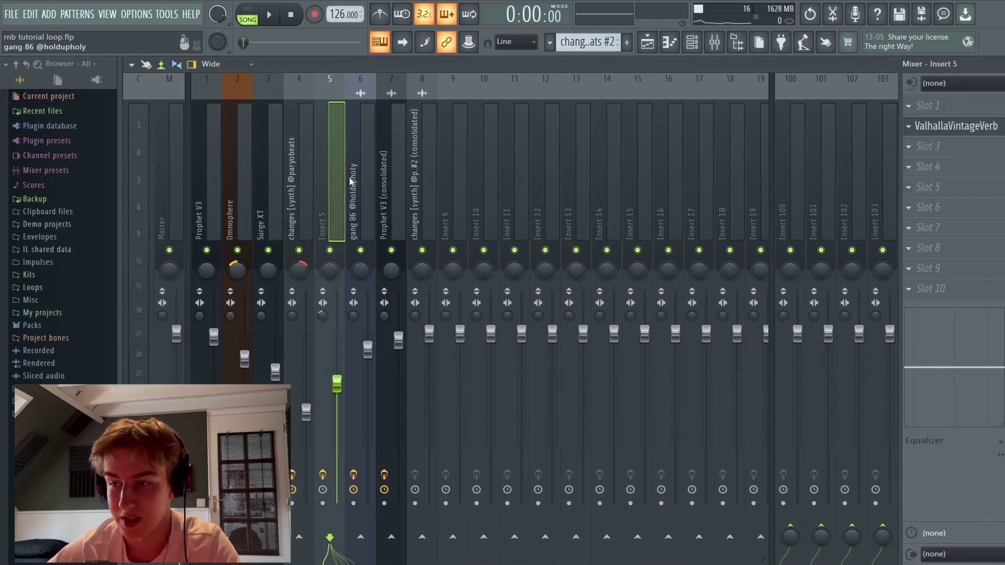
click(363, 177)
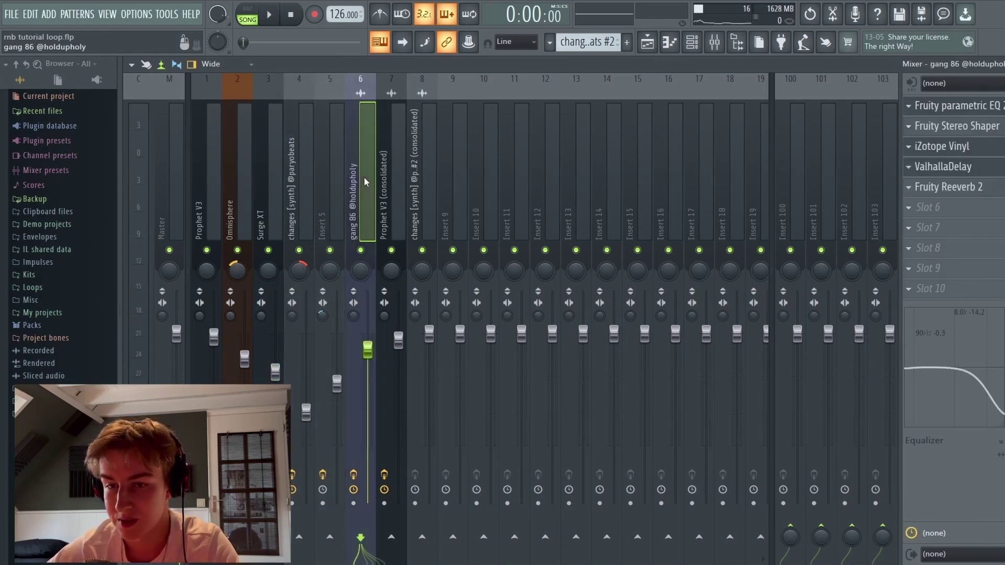
click(970, 111)
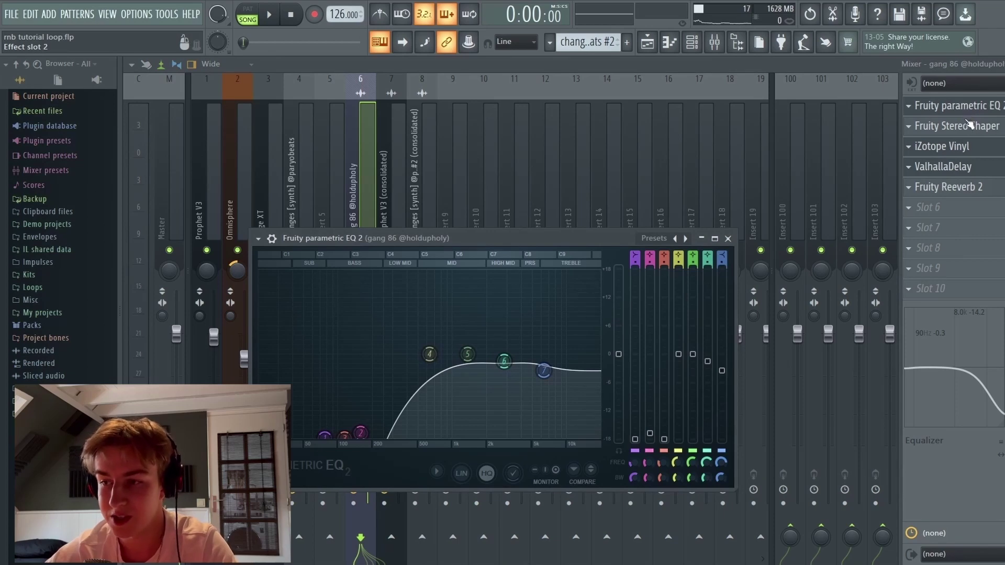
click(970, 126)
click(970, 126)
click(970, 125)
click(970, 126)
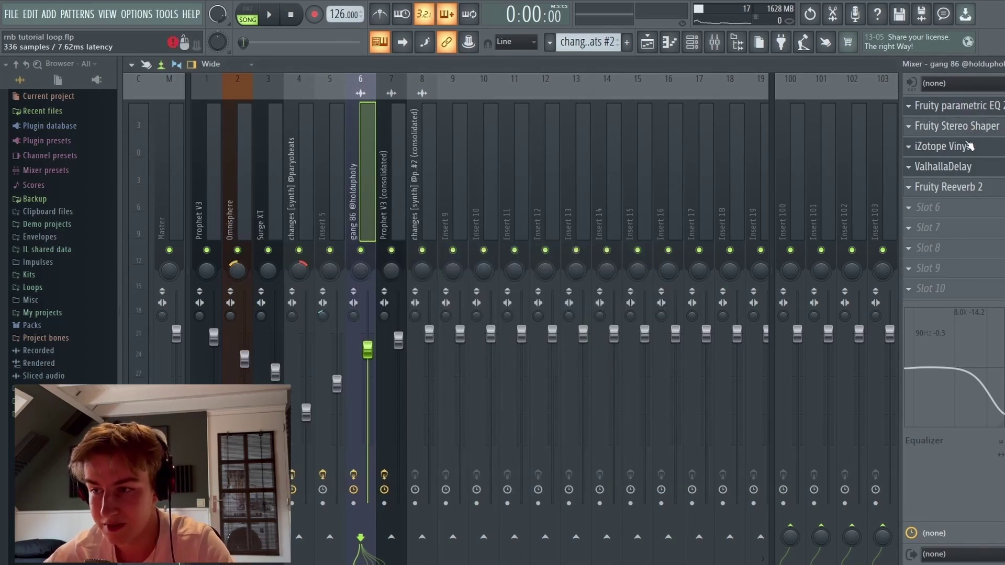
click(970, 146)
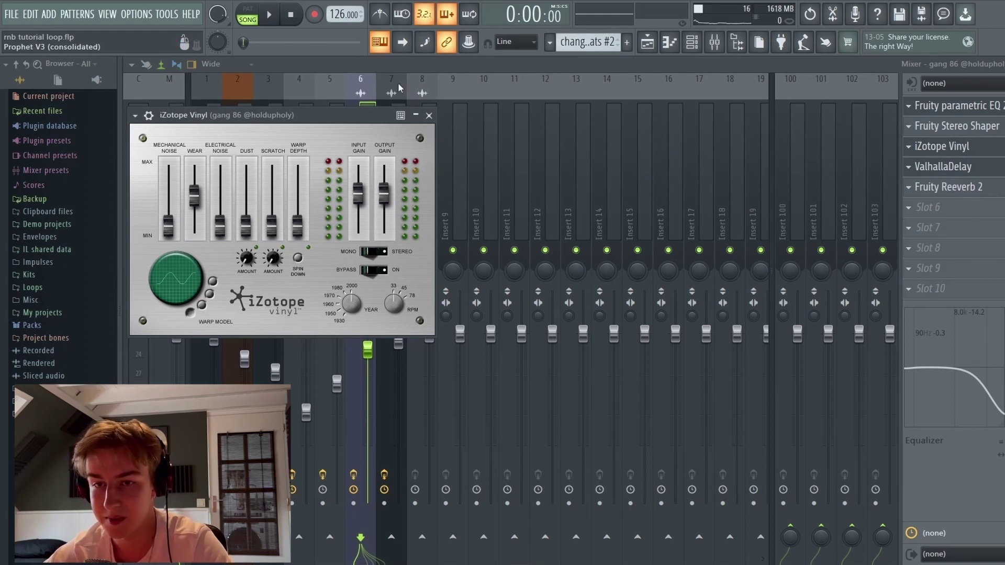
Step: Examine FilterFreak2 on the consolidated Prophet V3 mixer track and return to the playlist
click(401, 113)
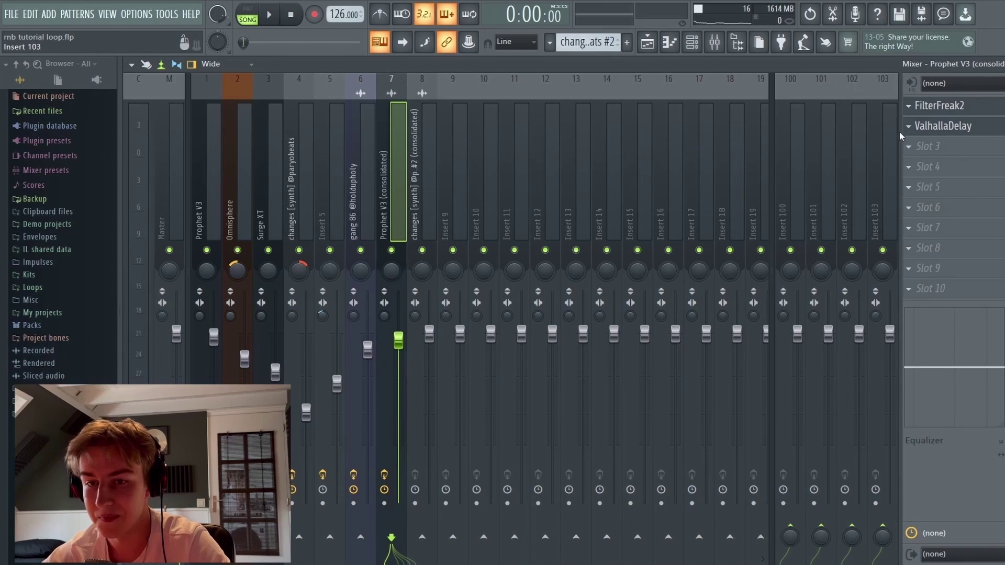
click(956, 111)
drag(423, 127, 489, 178)
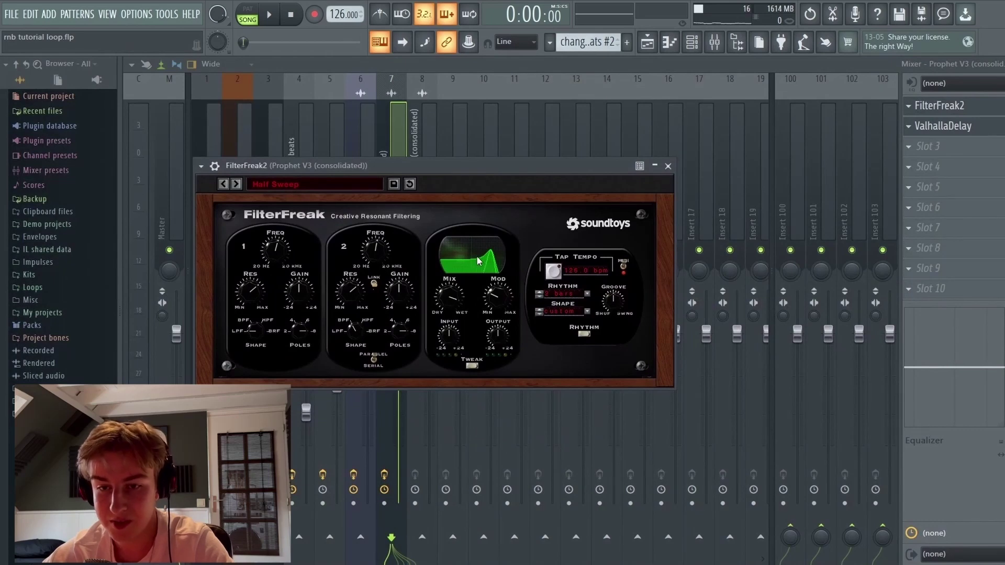
click(649, 45)
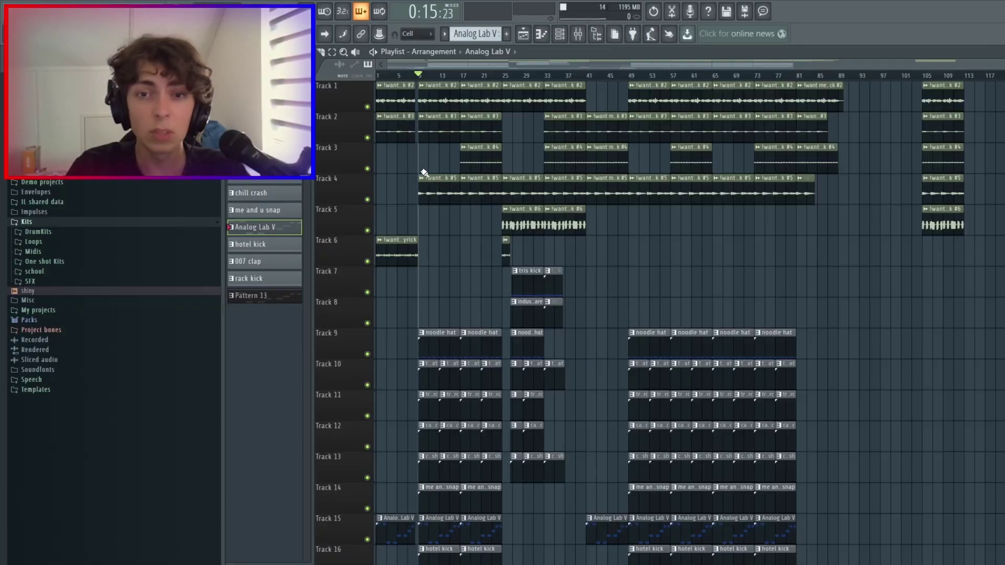
Step: Review the hotel kick pattern's notes in the piano roll and return to the playlist
scroll(425, 173, down, 5)
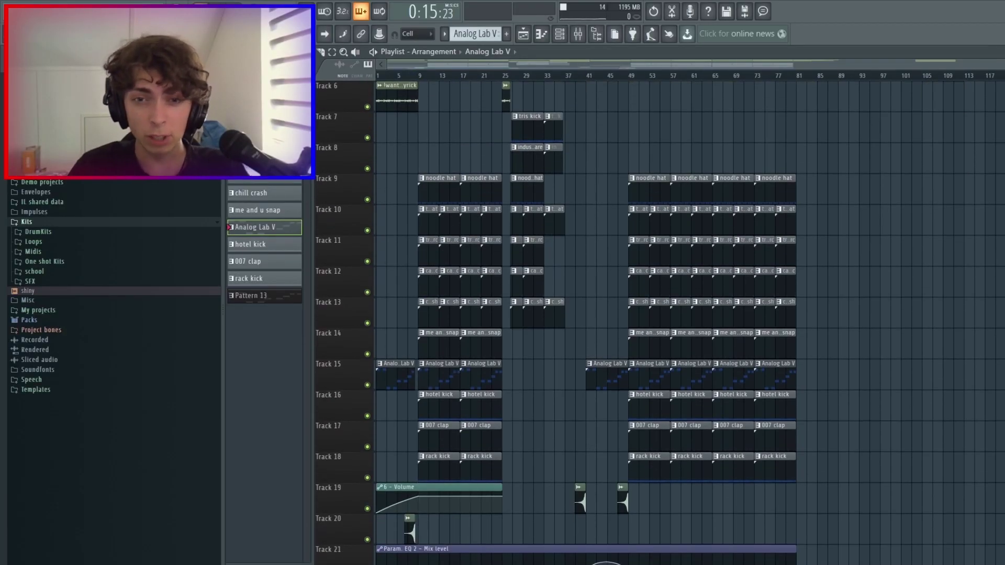
double_click(444, 411)
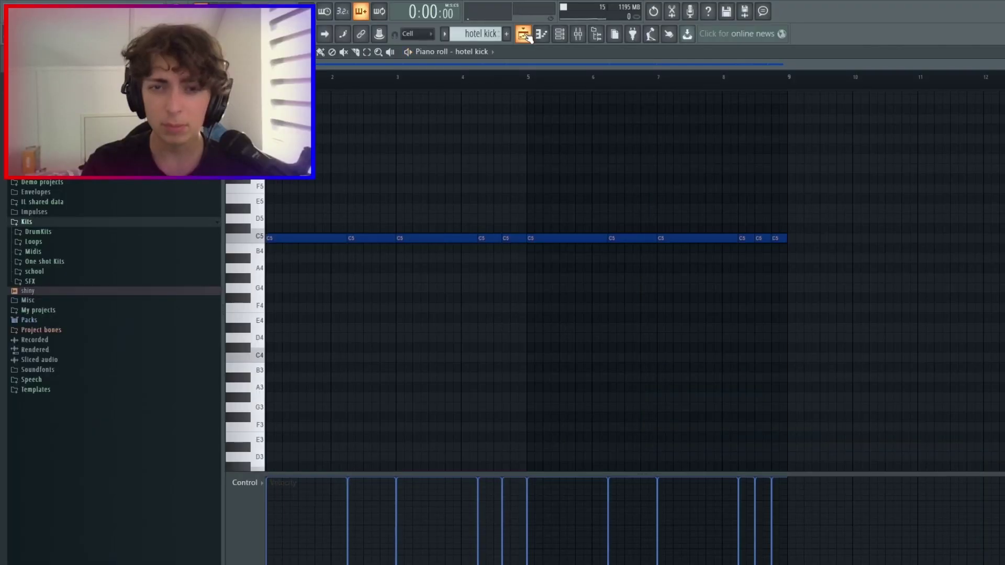
click(522, 39)
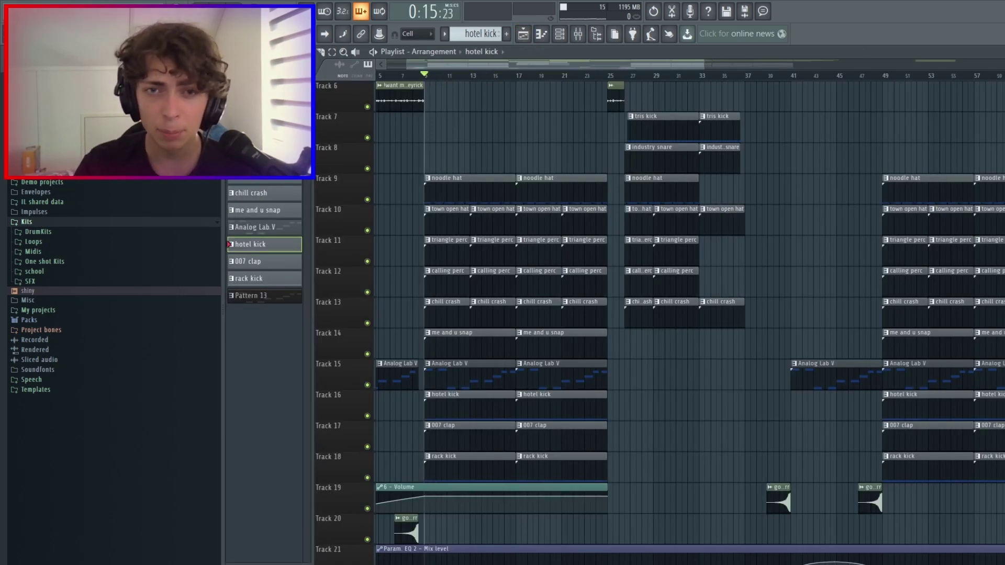
Step: Play back the me and u snap pattern in the piano roll and return to the playlist
double_click(469, 341)
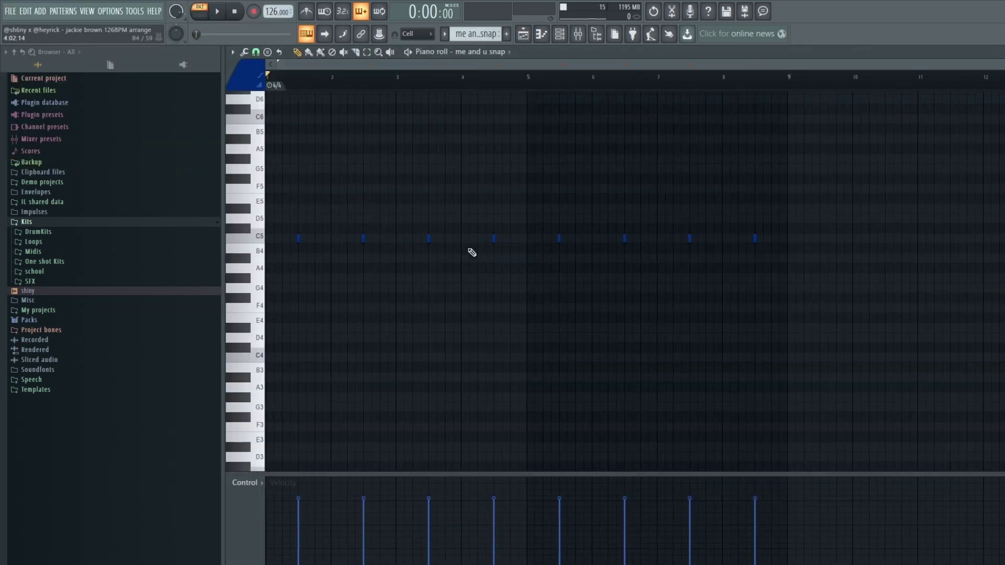
key(space)
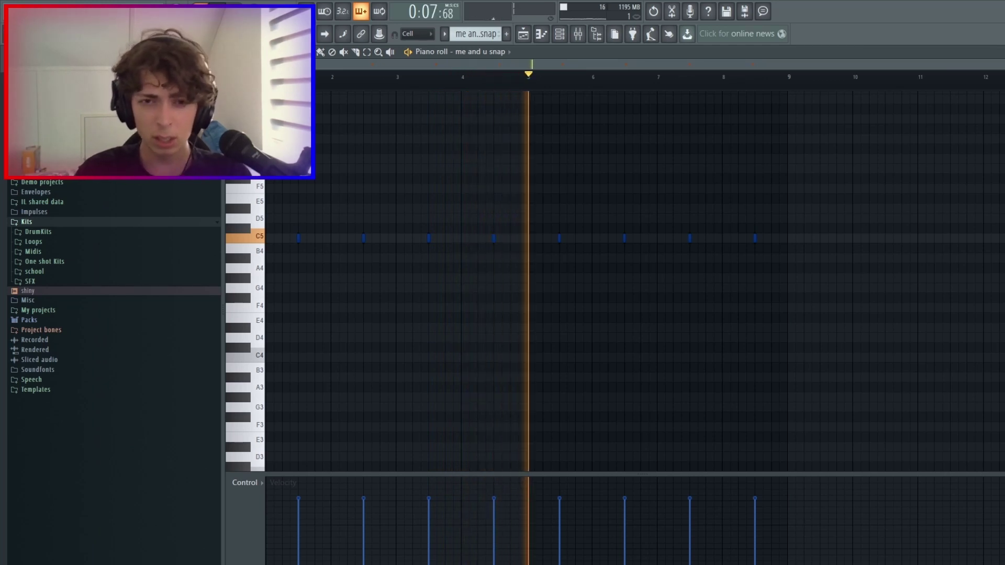
key(F5)
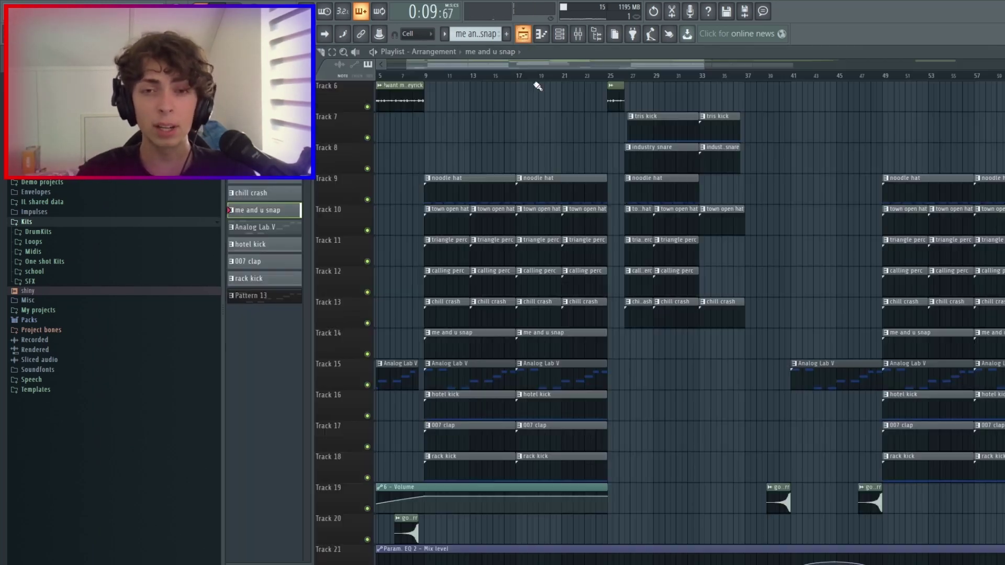
Step: Audition the 007 clap and me and u snap tracks in solo and restore all playlist tracks
double_click(442, 425)
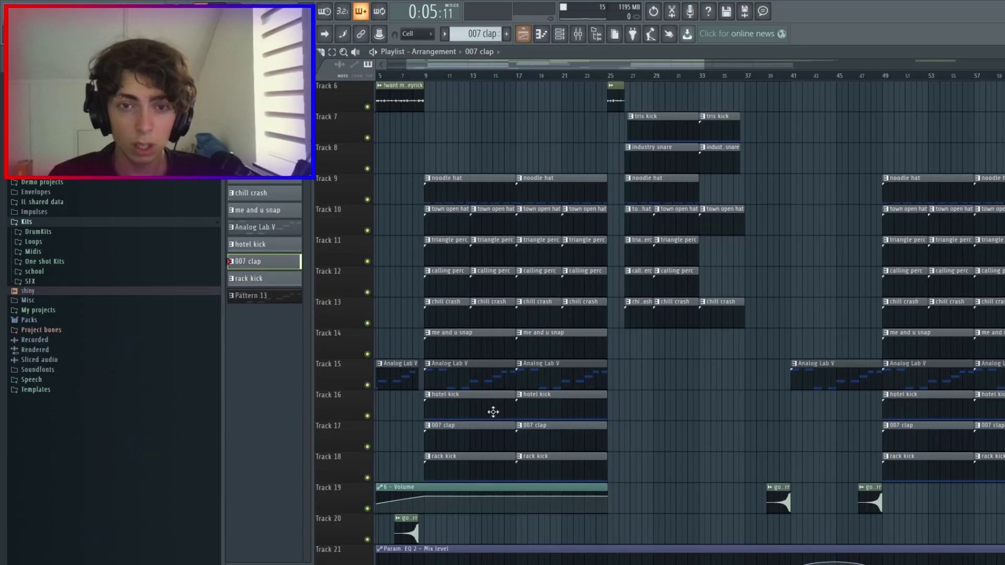
double_click(493, 410)
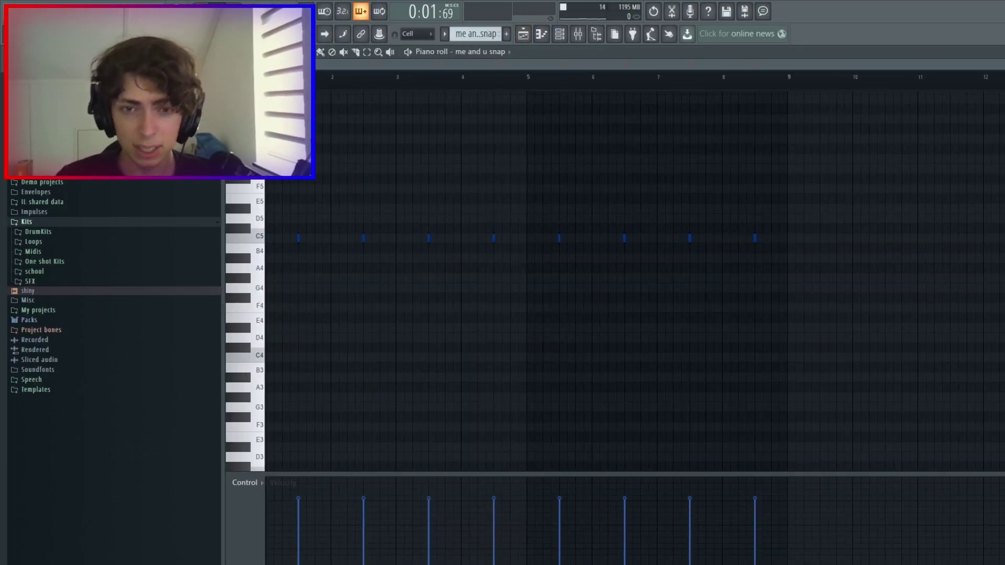
key(space)
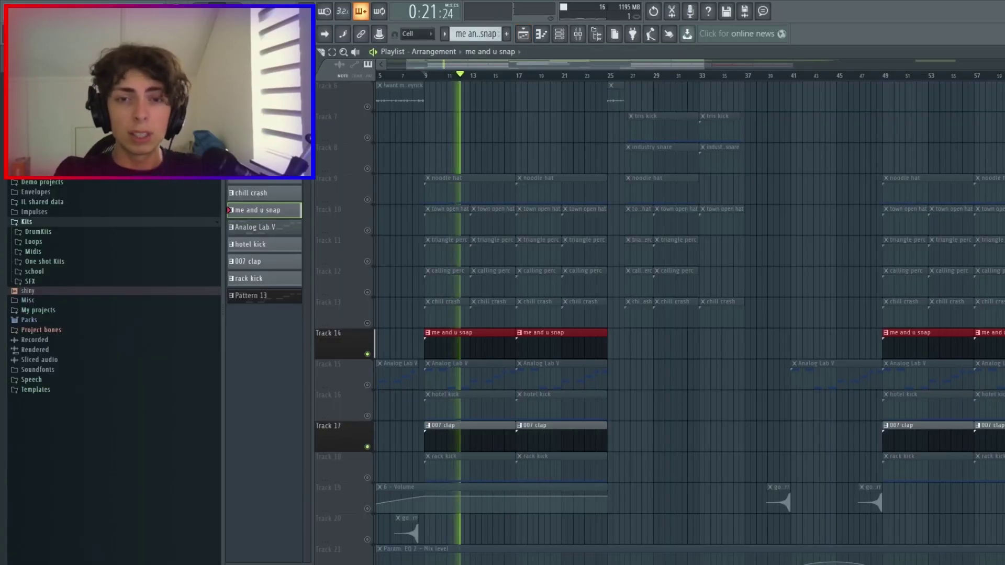
key(space)
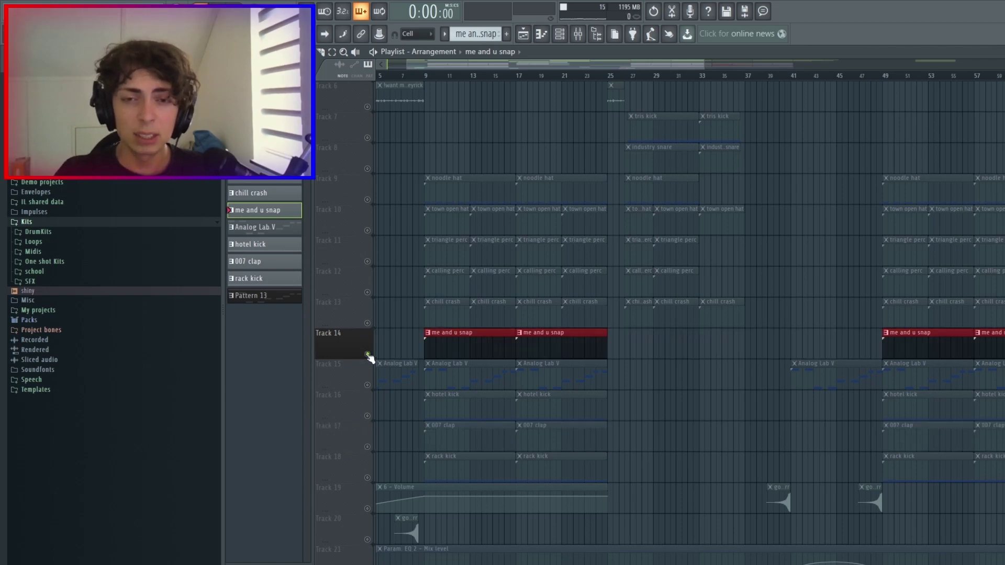
ctrl+click(367, 354)
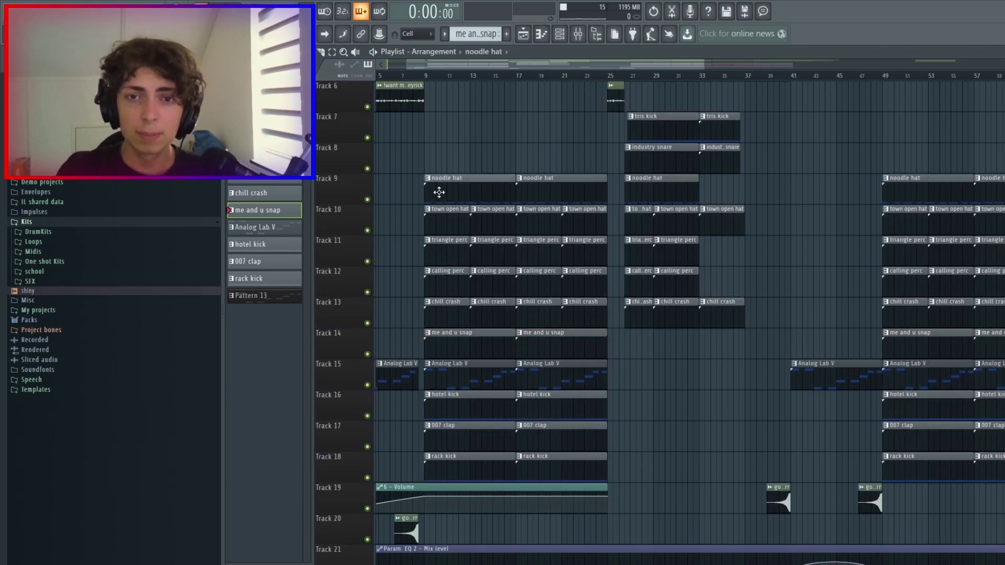
Step: Review the noodle hat, chill crash, triangle perc and town open hat patterns in the piano roll
double_click(438, 193)
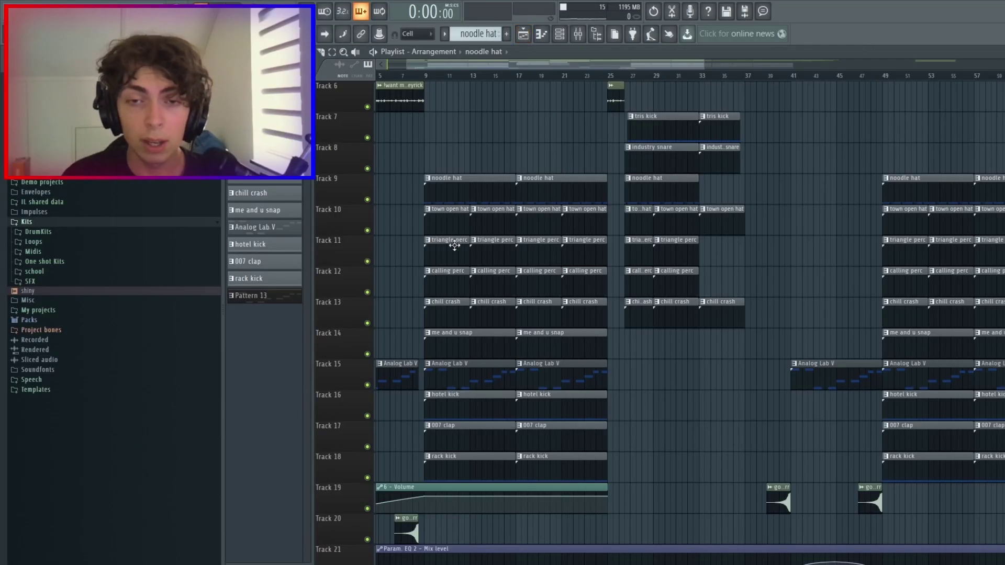
double_click(444, 308)
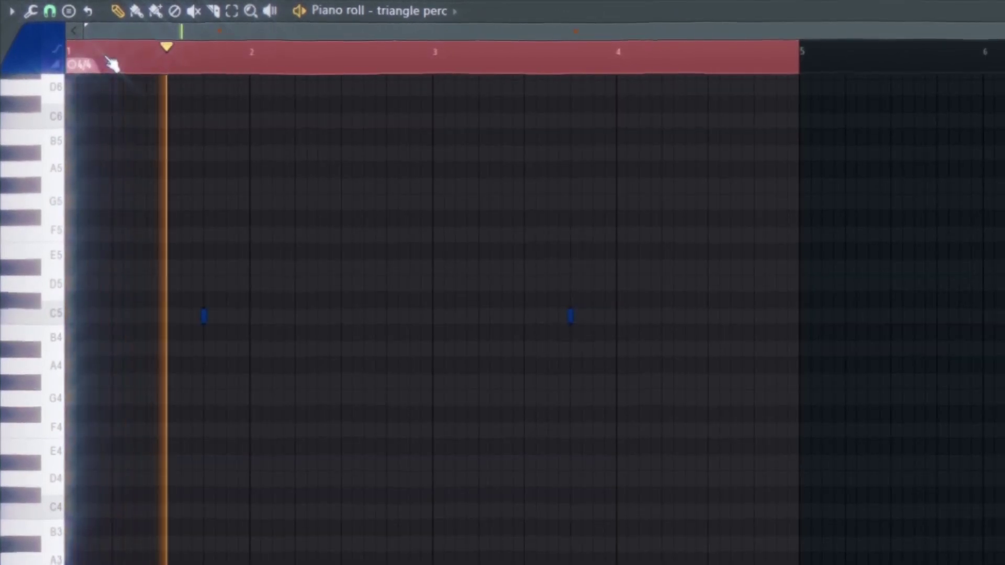
click(537, 67)
click(515, 62)
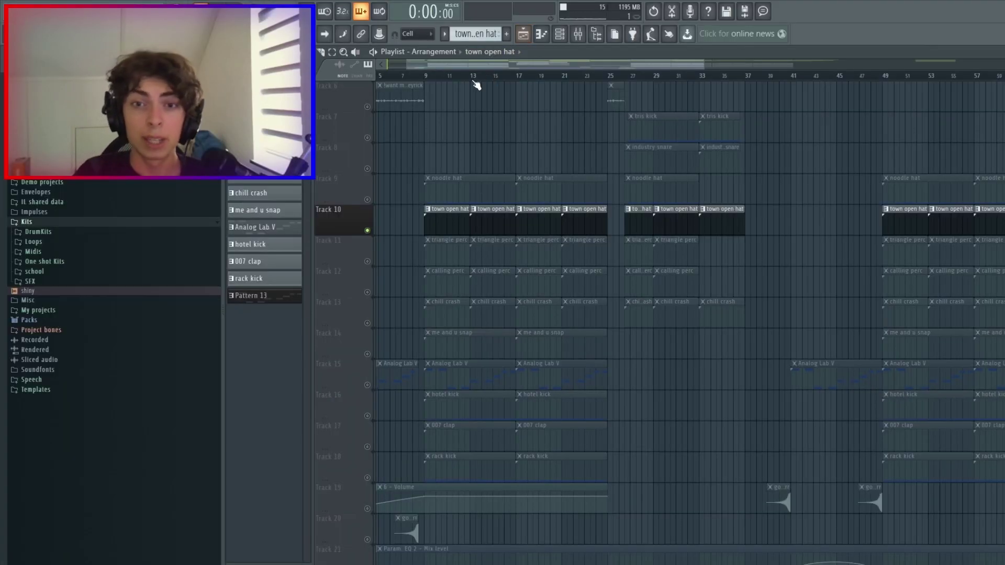
Step: Inspect the Analog Lab V bass preset and its notes in the piano roll, then unsolo its playlist track
scroll(424, 272, down, 3)
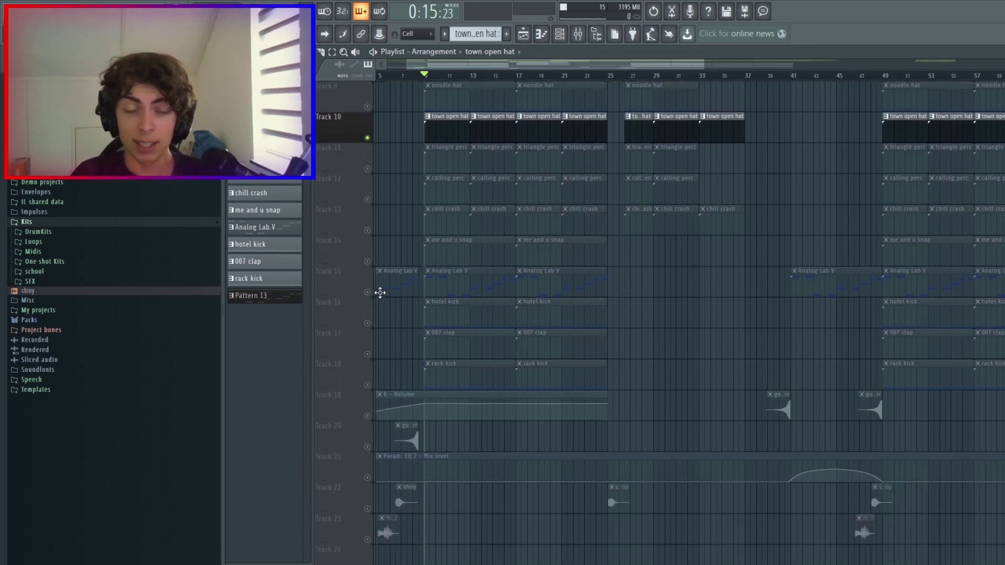
click(369, 296)
double_click(457, 278)
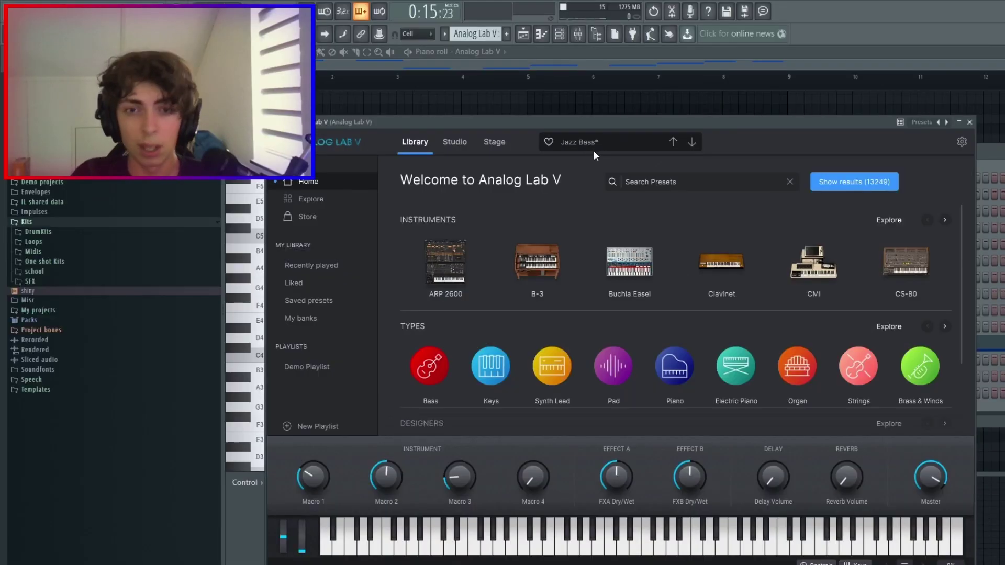
click(580, 99)
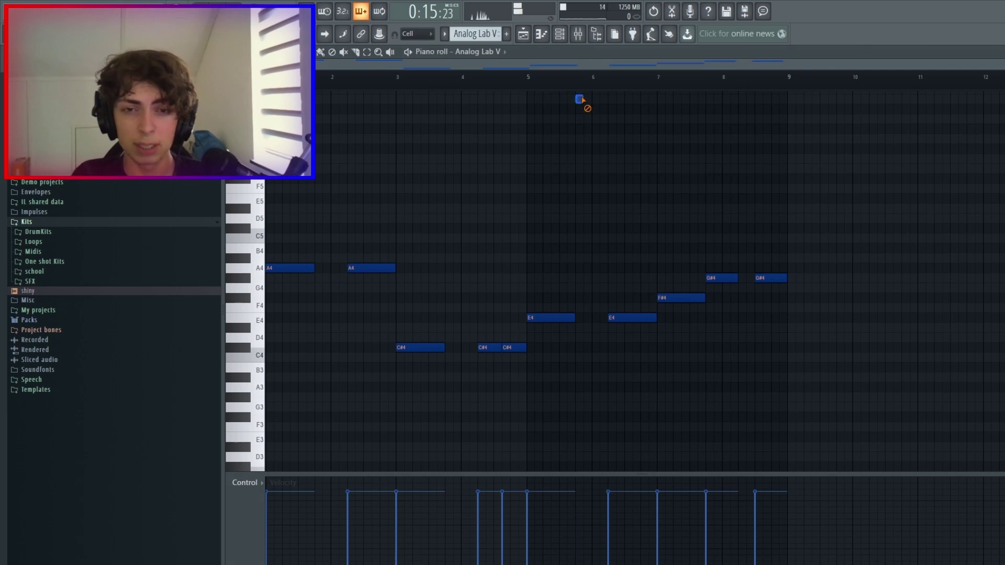
click(524, 35)
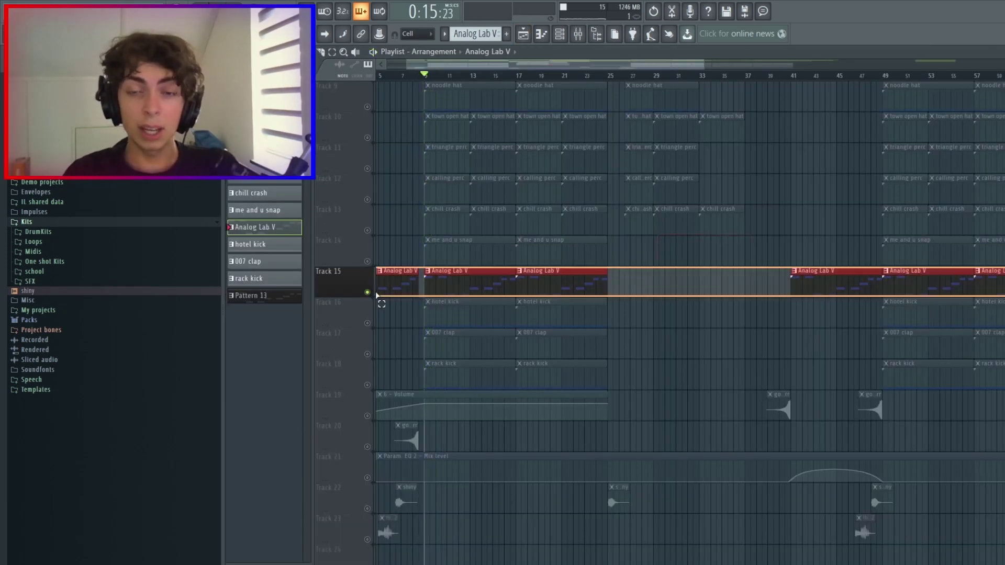
ctrl+click(367, 292)
Step: Play the full drum and bass section from bar 9 and examine its tracks in the playlist
scroll(404, 281, down, 4)
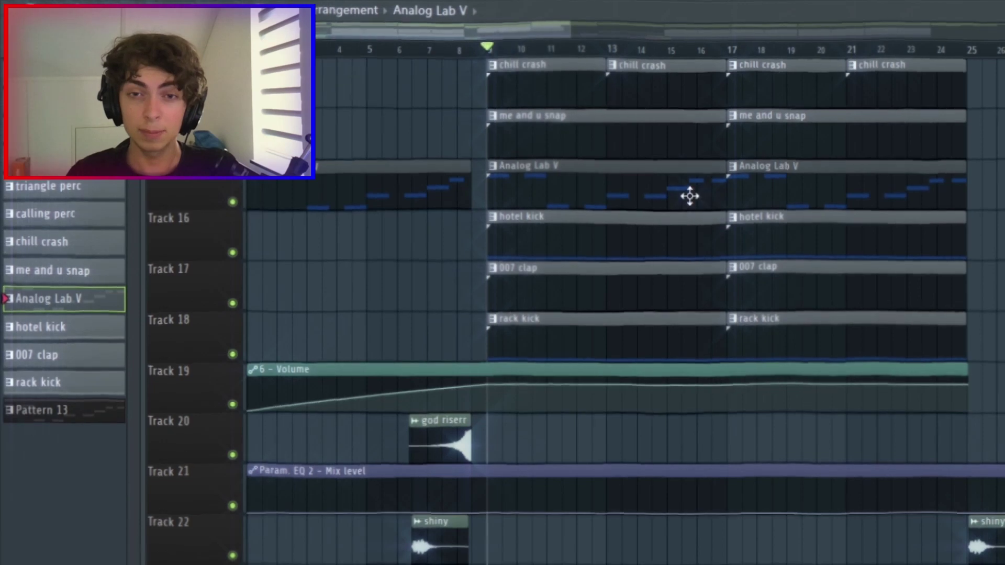
scroll(689, 197, up, 10)
scroll(690, 198, down, 4)
scroll(689, 197, down, 4)
scroll(365, 233, up, 2)
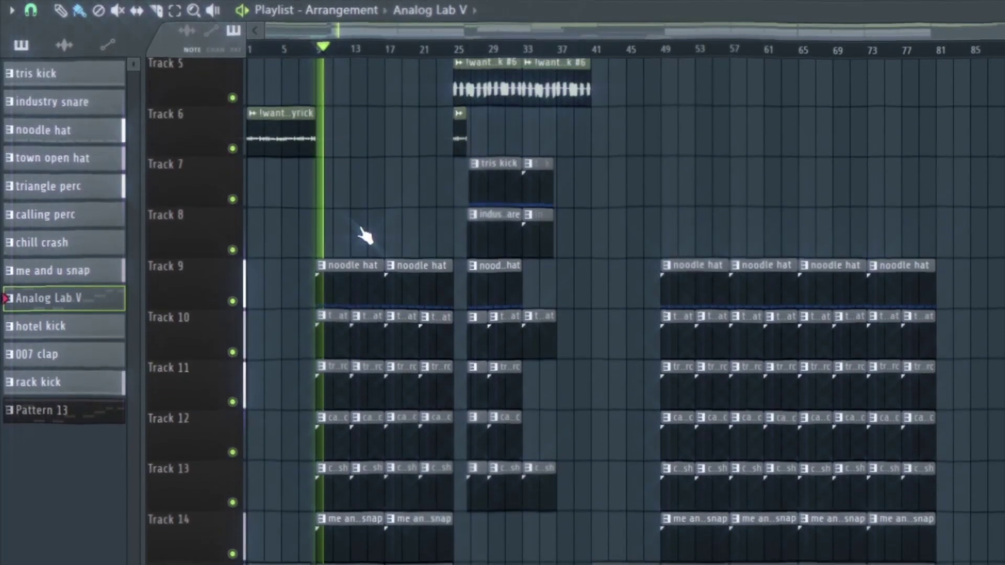
scroll(344, 258, up, 3)
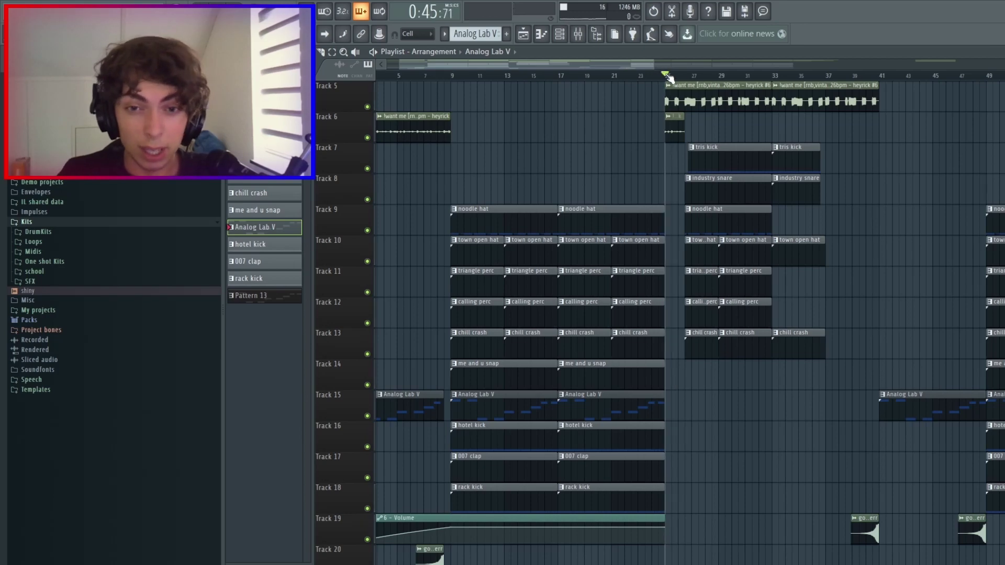
Step: Move the playback position to bar 25 and select the kick, snare, open hat and crash clips starting at bar 33
drag(677, 74, 669, 75)
scroll(703, 143, up, 2)
scroll(704, 144, down, 4)
scroll(702, 143, up, 4)
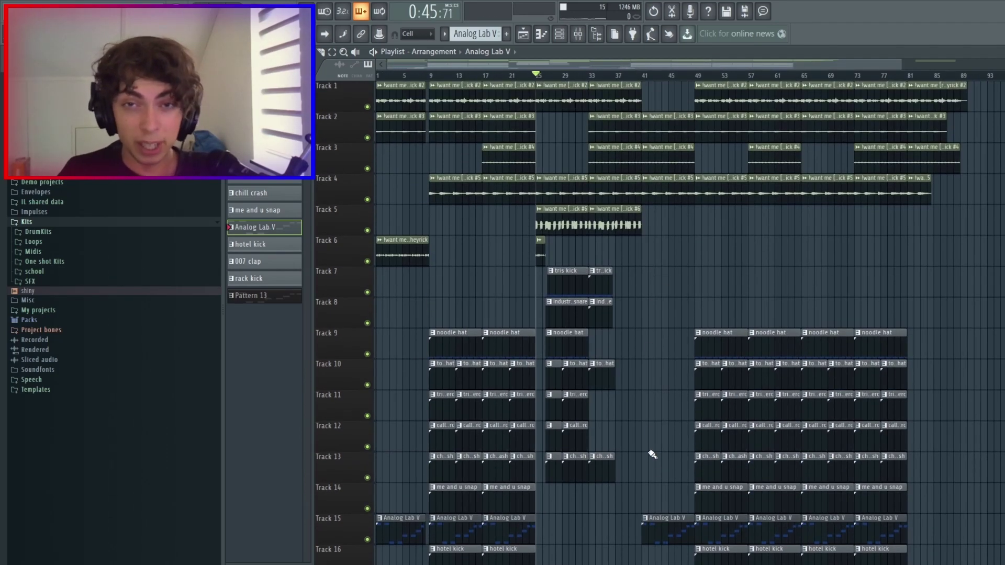
drag(613, 360, 597, 269)
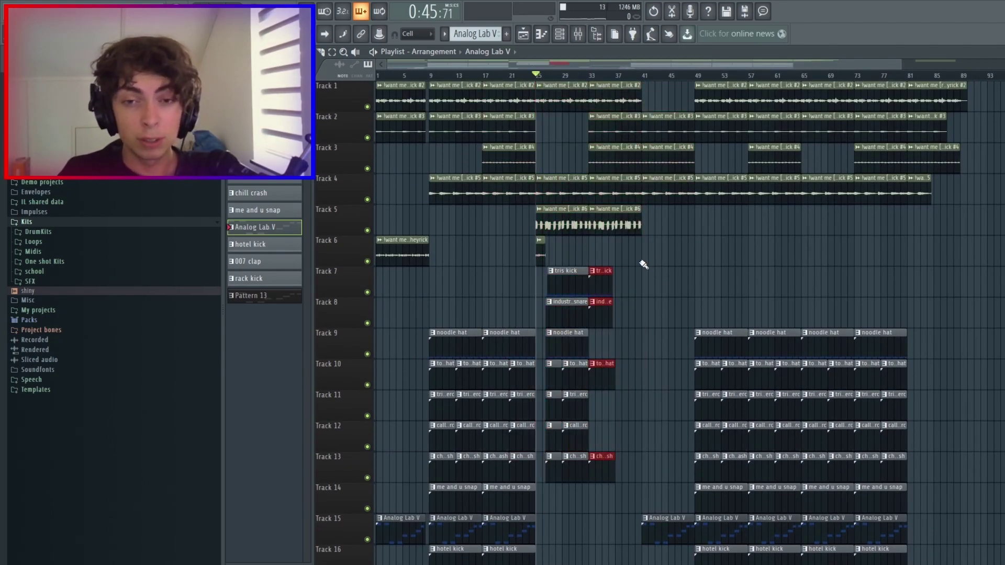
Step: Play back the tris kick pattern in the piano roll without the time selection and return to the playlist
double_click(565, 279)
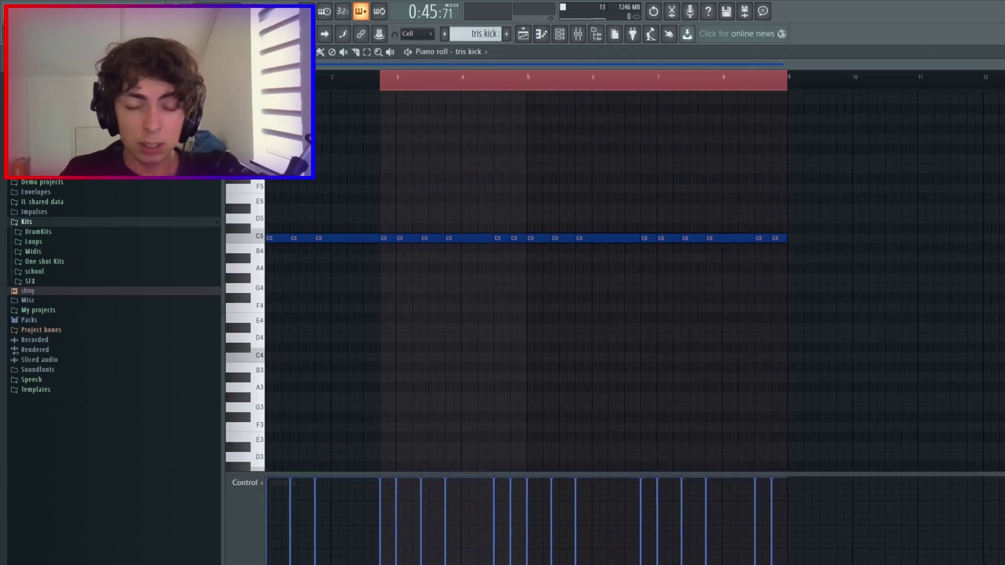
click(388, 80)
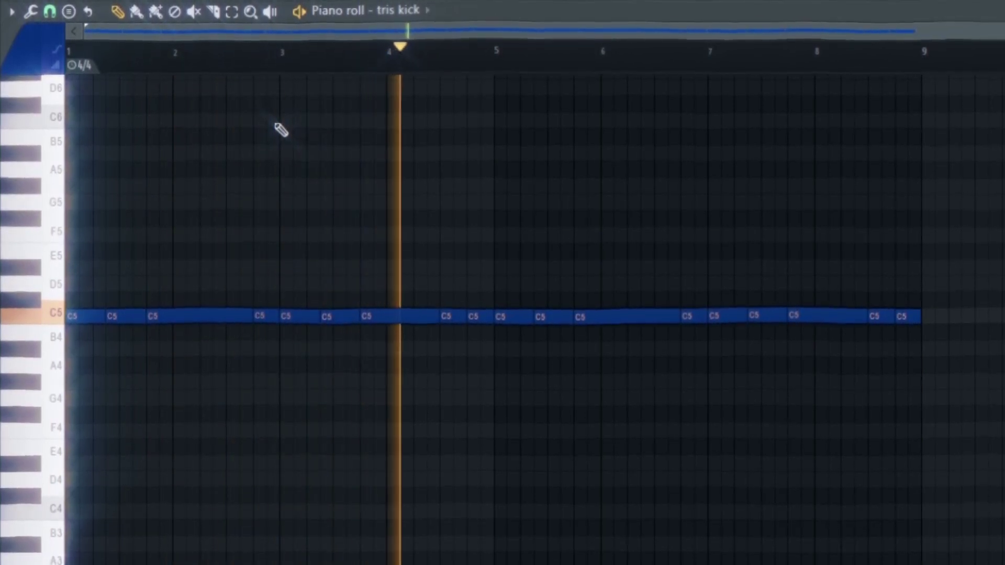
key(space)
drag(1000, 435, 516, 263)
click(490, 130)
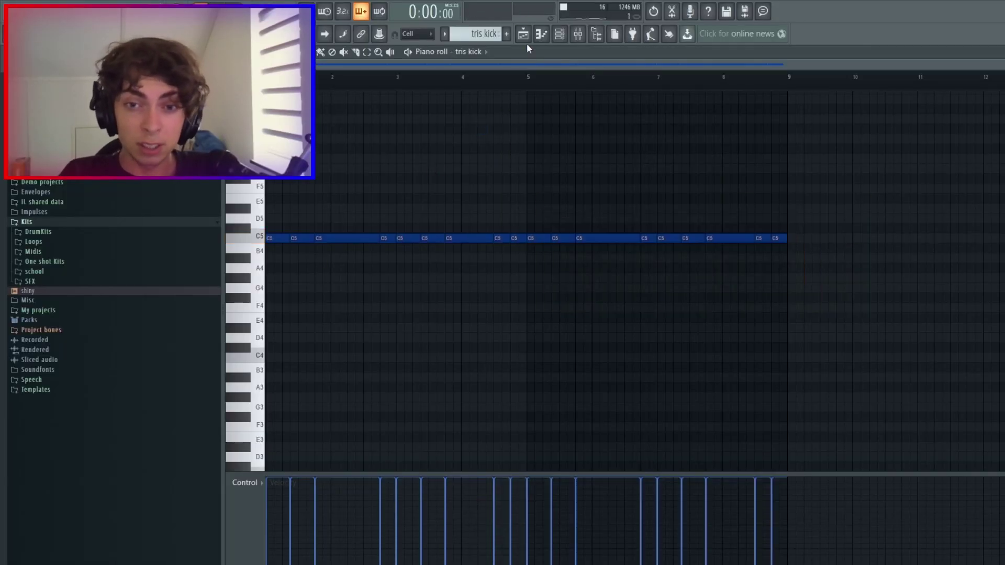
click(523, 34)
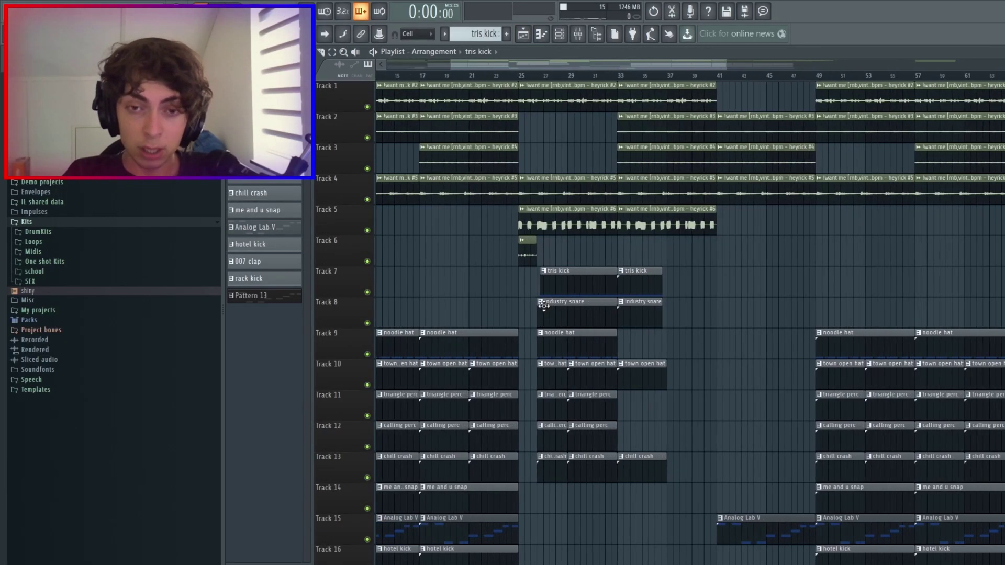
Step: Play back the industry snare pattern in the piano roll and return to the playlist
double_click(548, 302)
key(space)
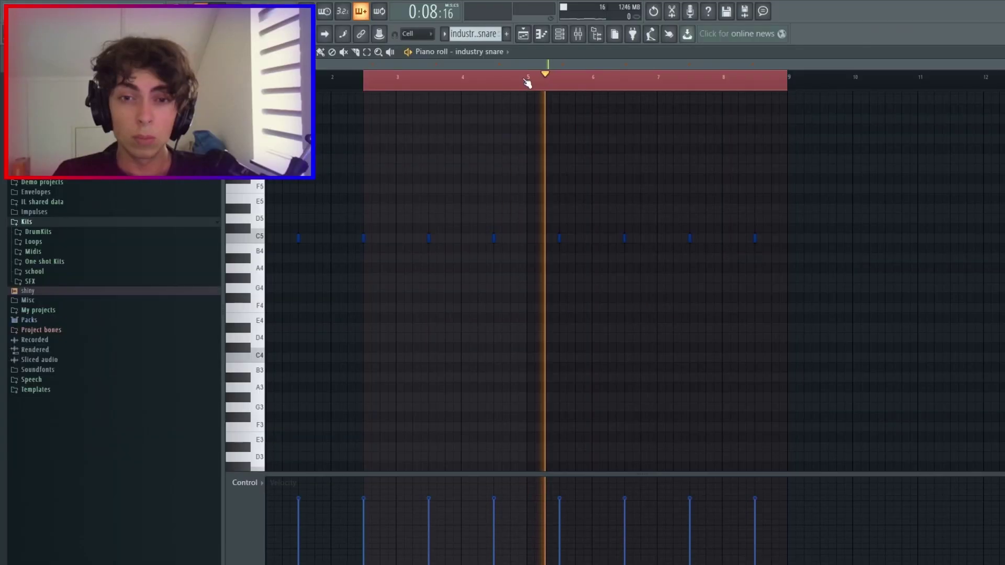
key(space)
double_click(495, 60)
click(523, 35)
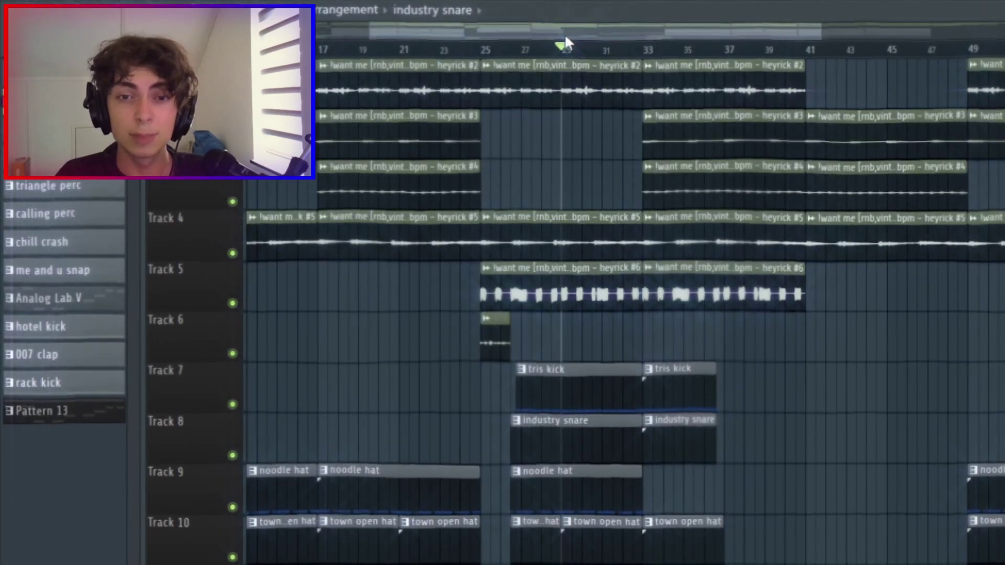
Step: Play the tris kick and industry snare section of the arrangement from about bar 29
key(space)
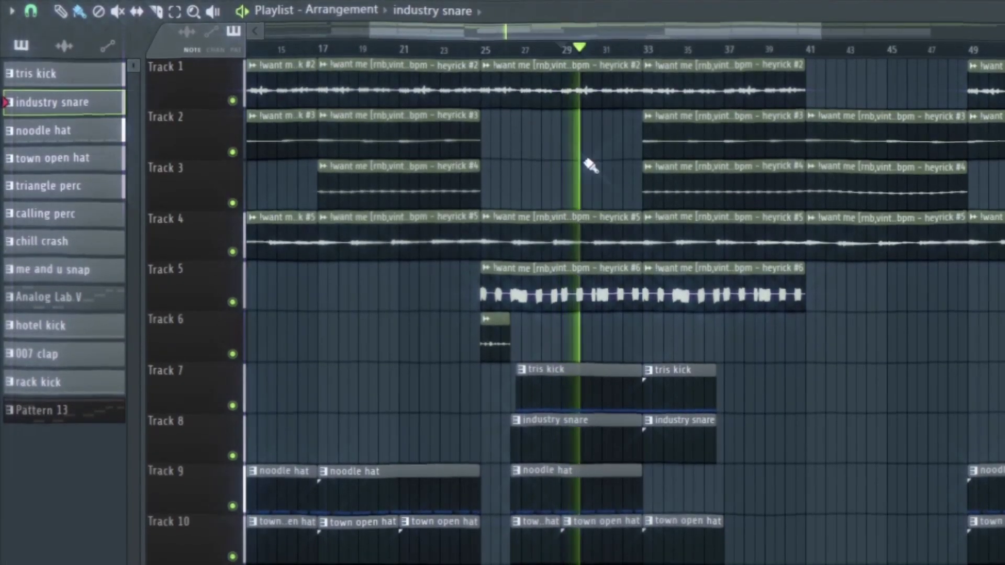
scroll(602, 419, up, 3)
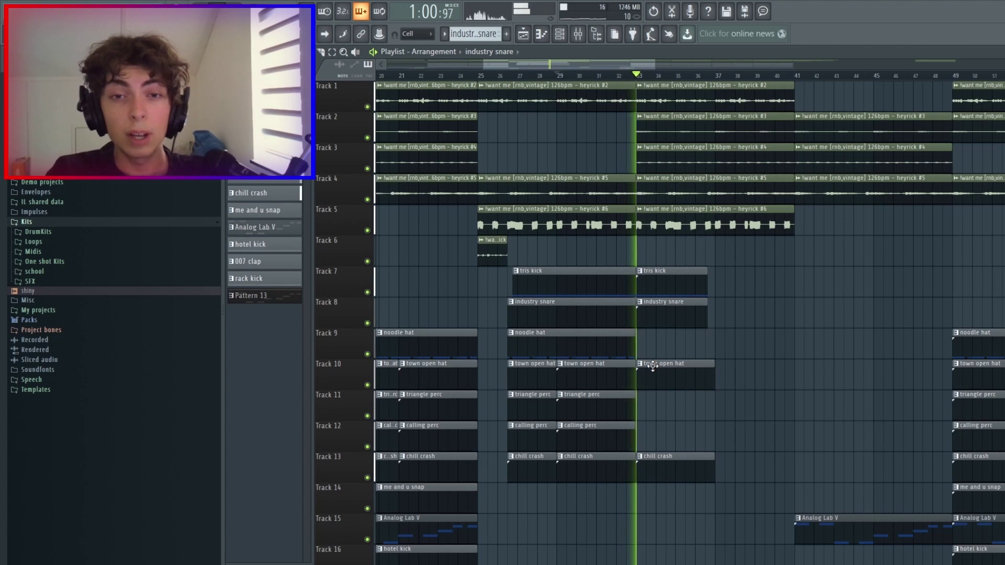
scroll(653, 363, down, 5)
Step: Play the intro from bar 1 and examine its loop, bass, volume automation and riser tracks
key(space)
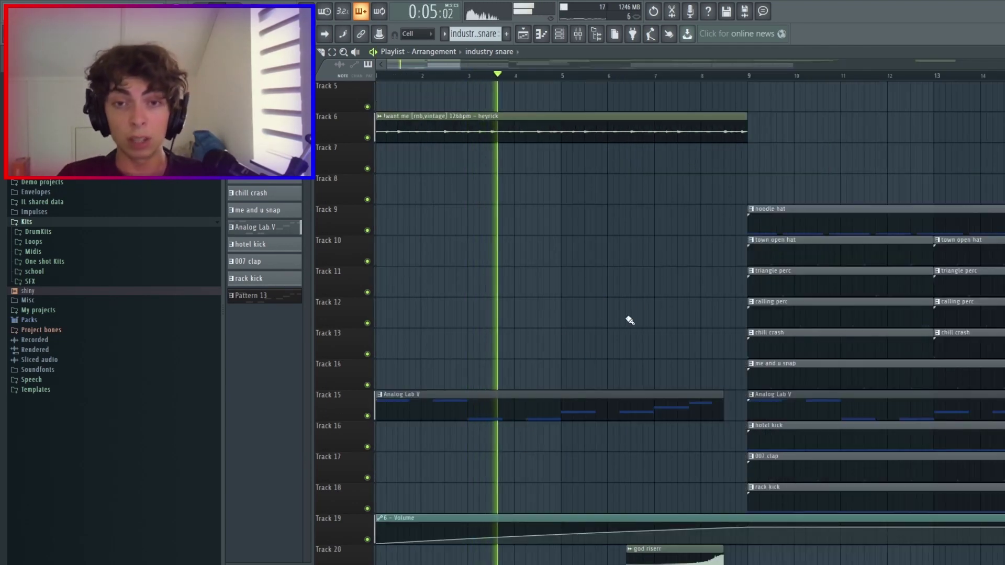
scroll(636, 314, up, 2)
scroll(640, 307, up, 1)
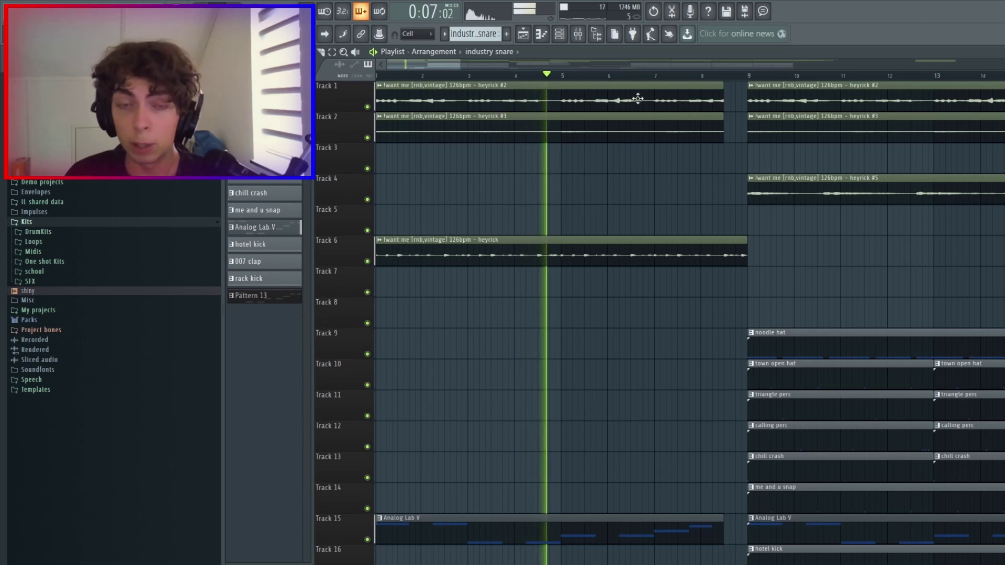
scroll(516, 264, down, 3)
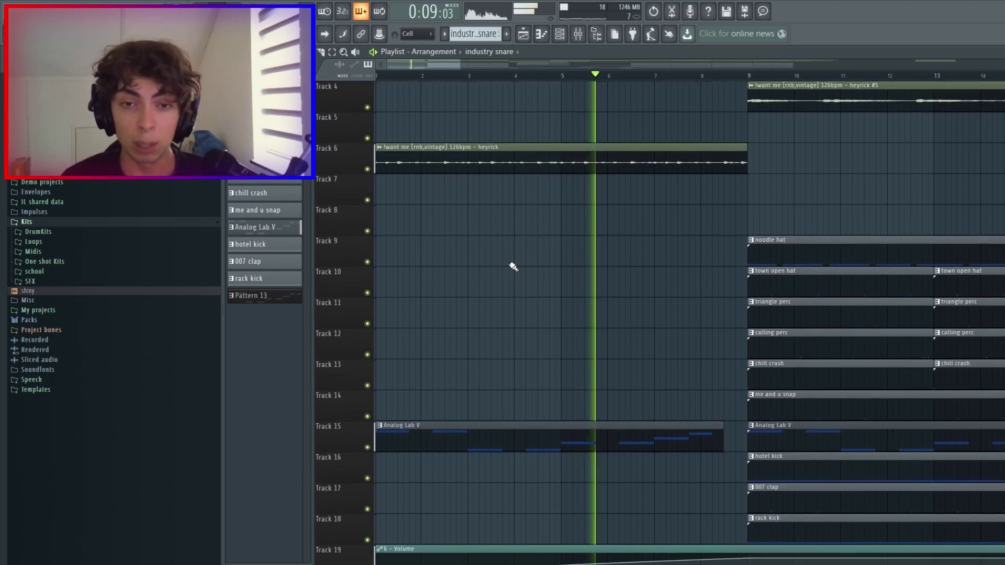
scroll(377, 361, down, 6)
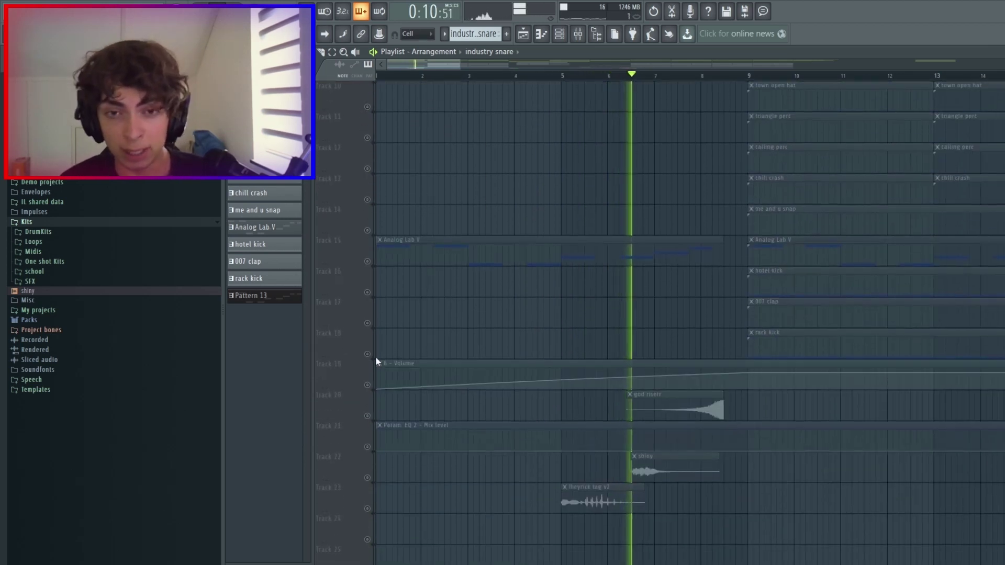
Step: Solo the volume automation on Track 19 and play it from bar 1 to examine the intro's volume ramp
click(372, 388)
scroll(588, 184, up, 5)
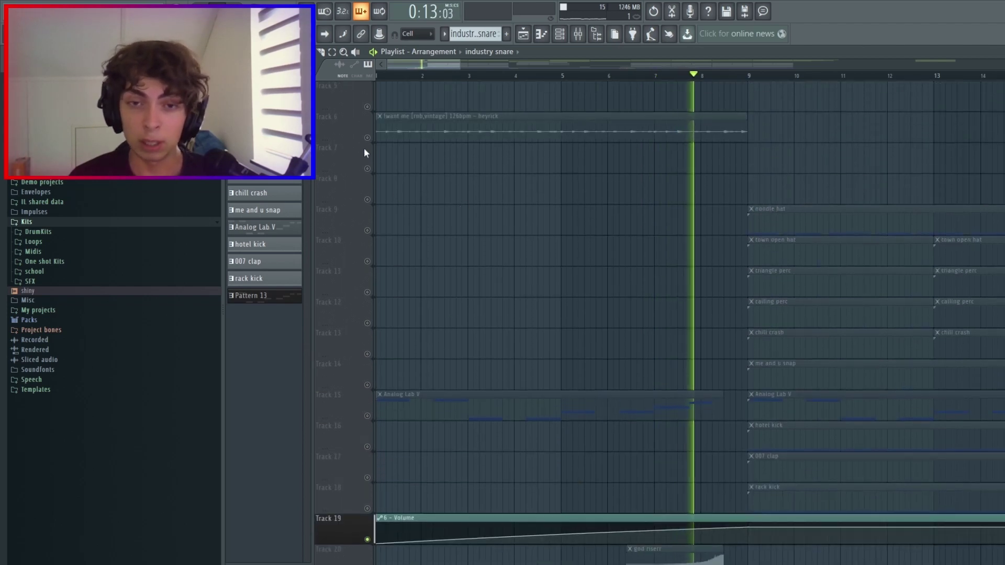
click(367, 137)
scroll(512, 252, down, 4)
key(space)
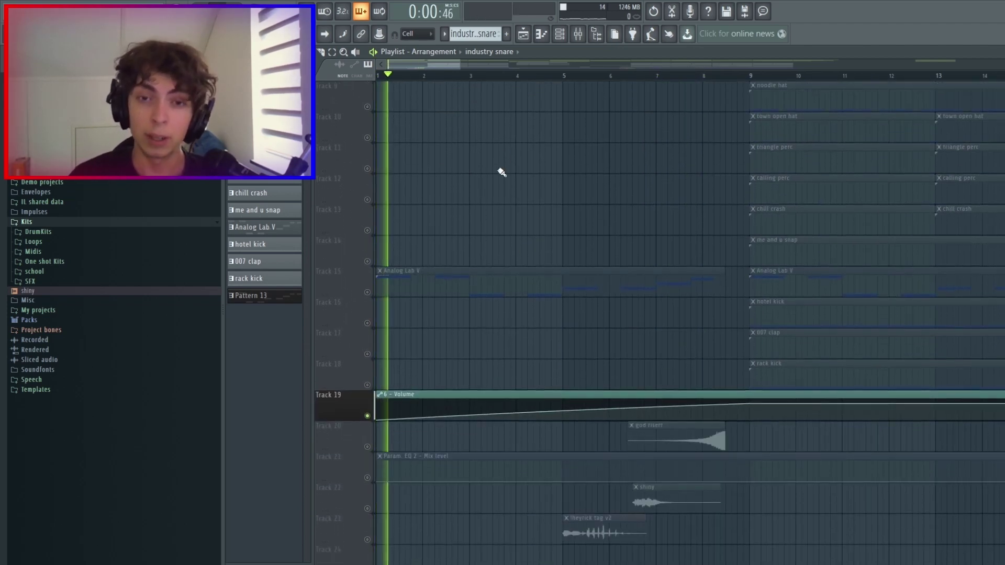
Step: Play the end of the intro's volume ramp from about bar 5, stop playback and turn all tracks back on
drag(553, 77, 586, 78)
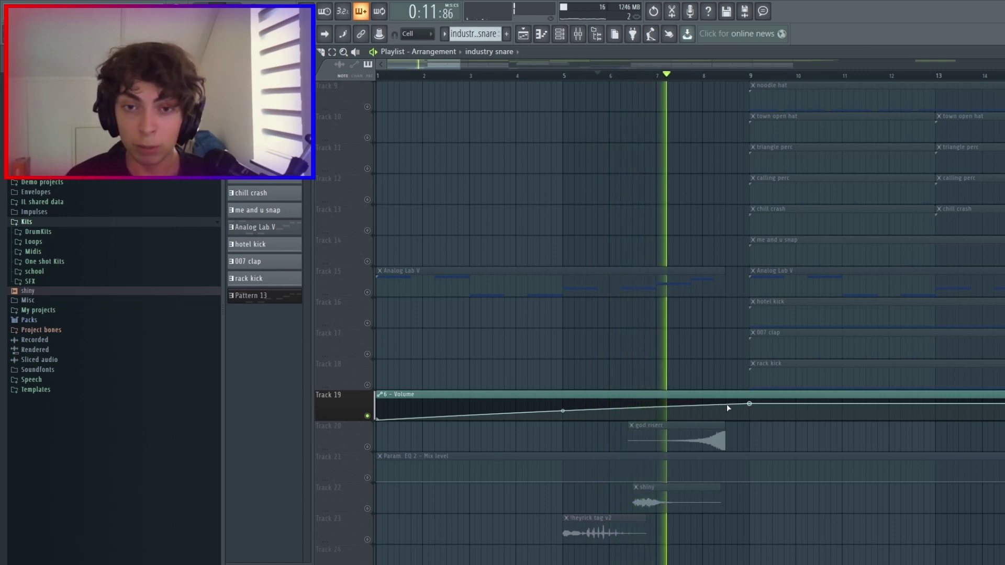
key(space)
scroll(370, 168, up, 8)
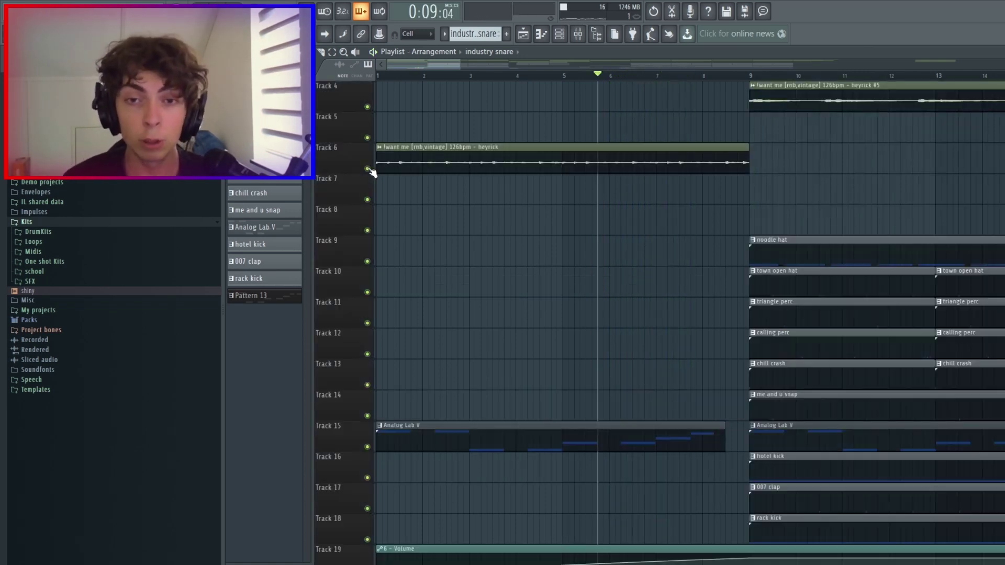
Step: Play the arrangement from about bar 8, where the drums enter, through to the end of the first drum section at bar 25
click(726, 76)
key(space)
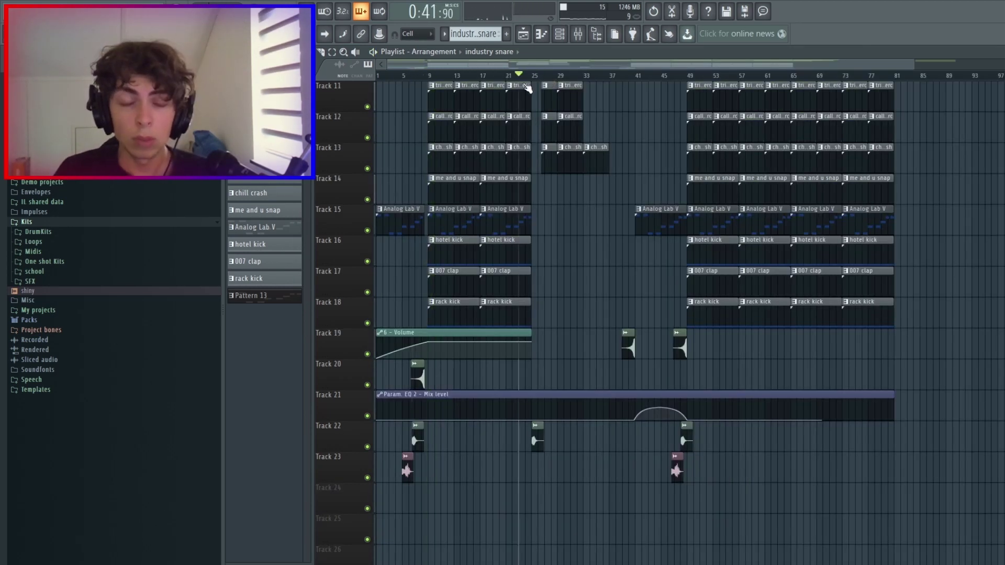
scroll(543, 109, up, 18)
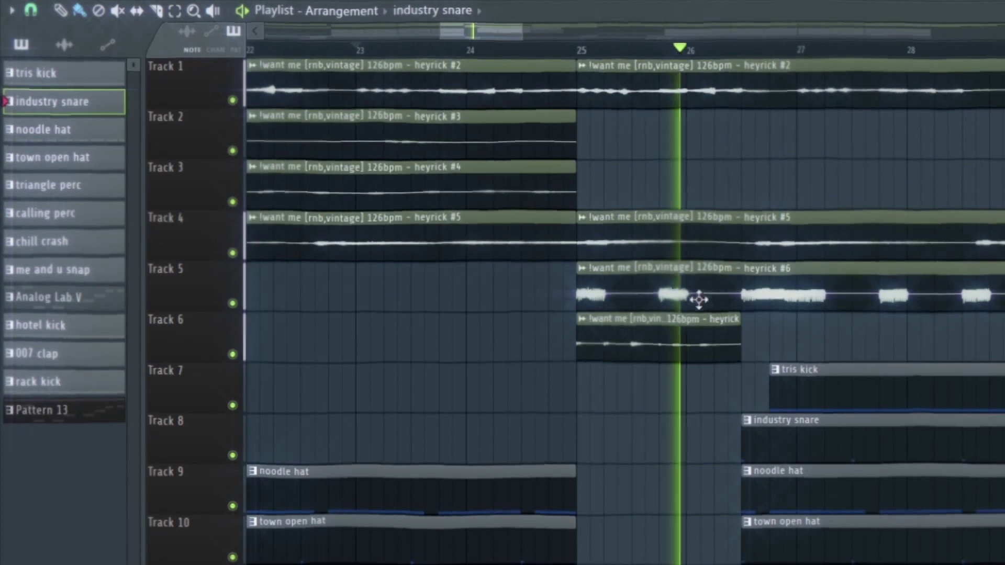
Step: Play the break from bar 25 and examine its loop clips on Tracks 5 and 6 before the tris kick and industry snare enter
click(736, 338)
click(859, 338)
right_click(885, 337)
scroll(886, 336, down, 6)
scroll(832, 346, down, 5)
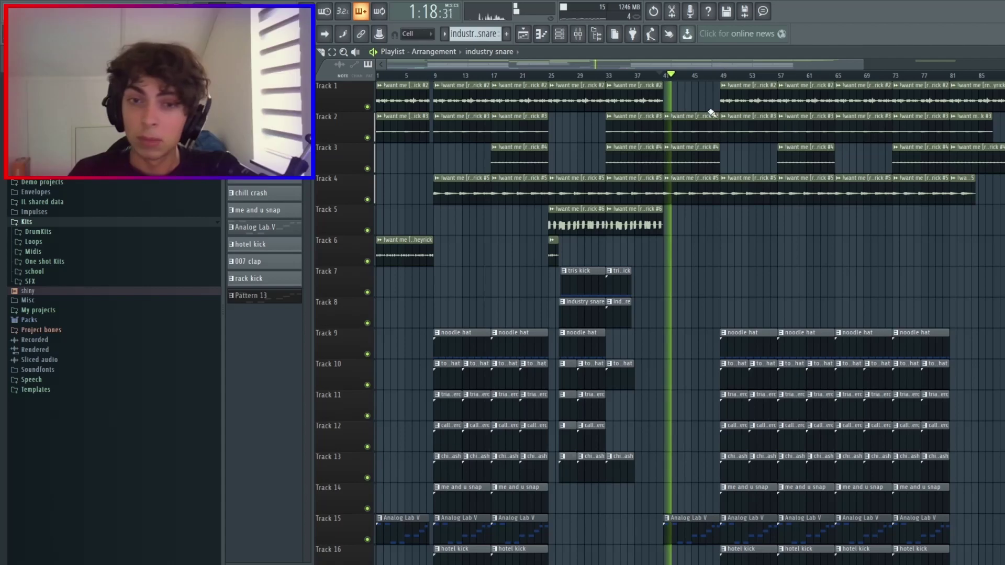
Step: Play the breakdown from about bar 41 and examine its EQ mix level automation and the Fruity parametric EQ 2 on the bus mixer track
scroll(696, 253, down, 6)
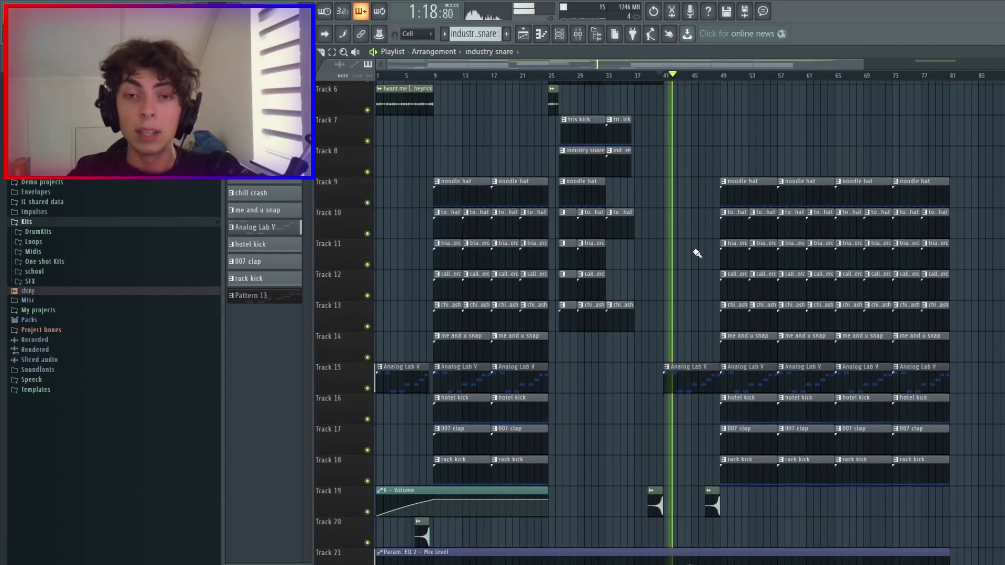
scroll(684, 388, up, 3)
scroll(680, 413, up, 3)
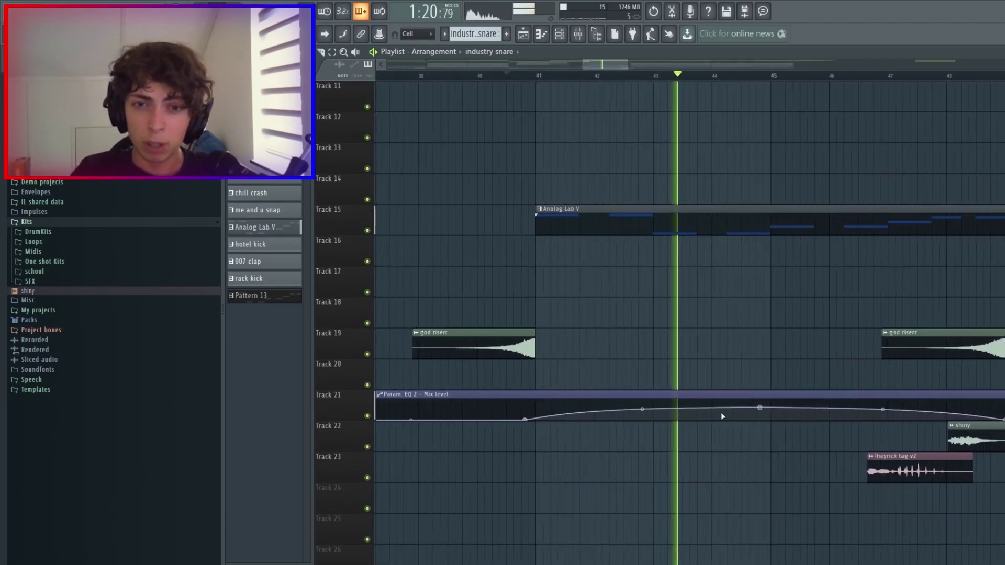
key(F9)
click(961, 262)
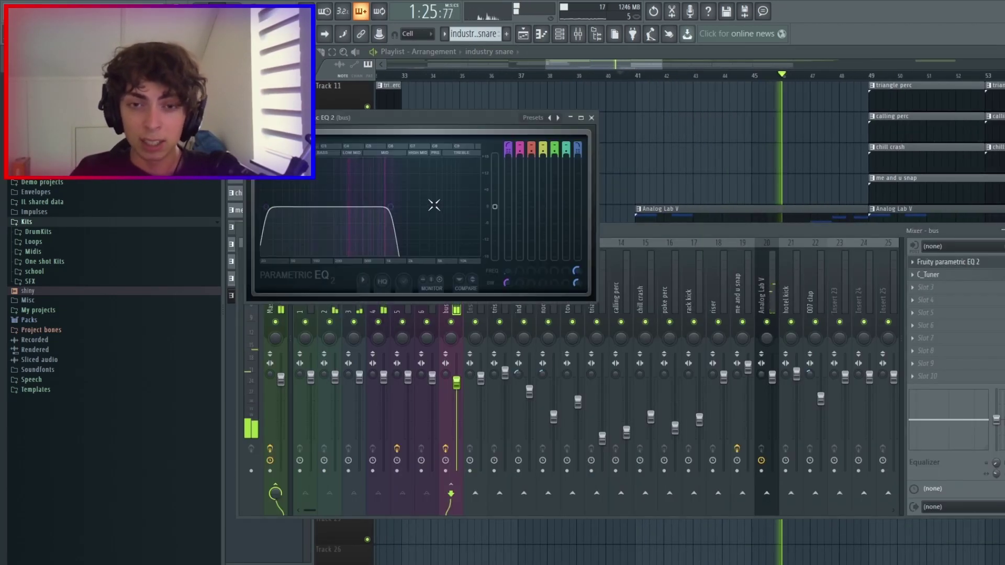
scroll(681, 168, down, 5)
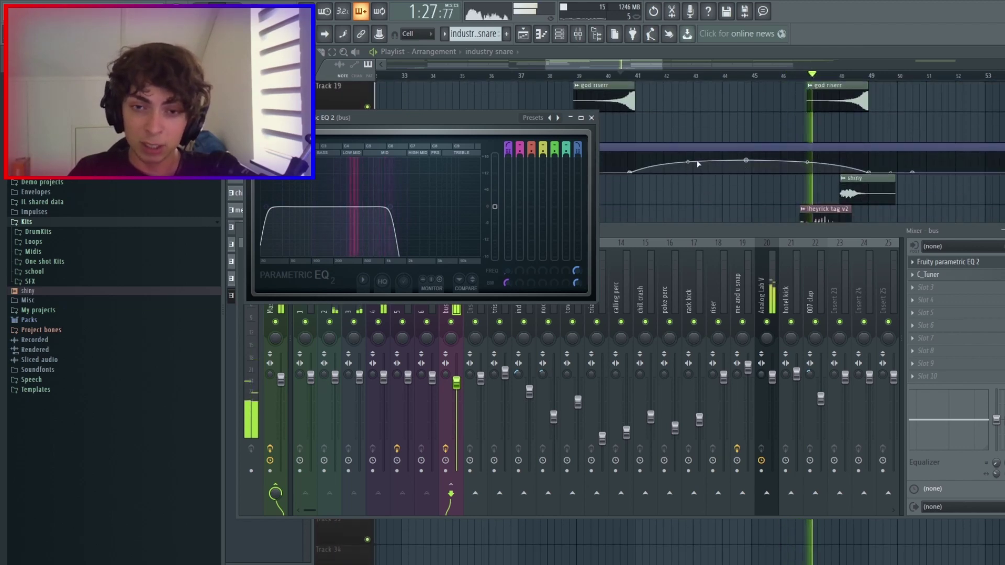
Step: Return to the playlist and play the riser and vocal tag transition into bar 49, the final drum section and the outro from bar 81
click(629, 143)
ctrl+scroll(890, 178, down, 3)
scroll(859, 210, up, 5)
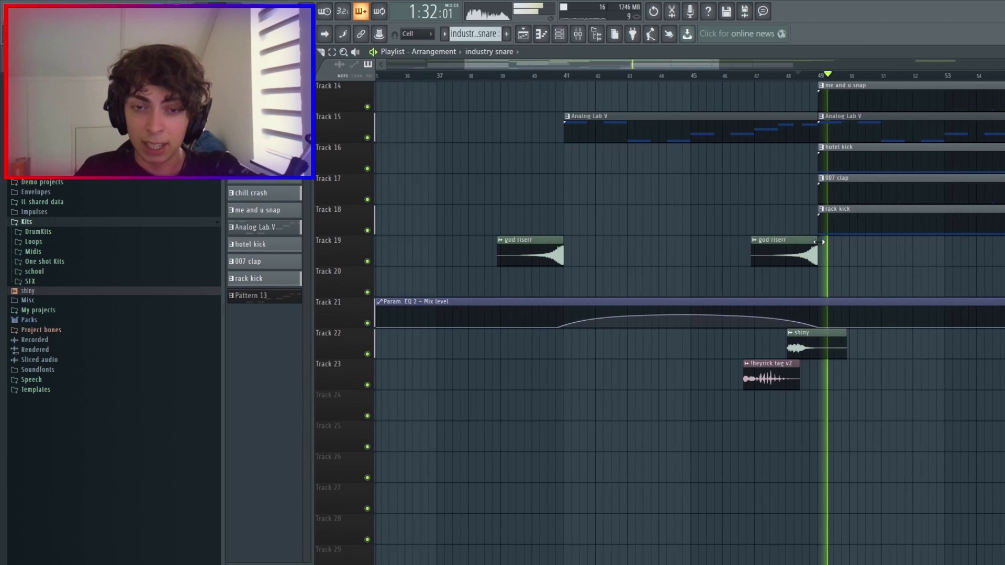
scroll(732, 219, up, 1)
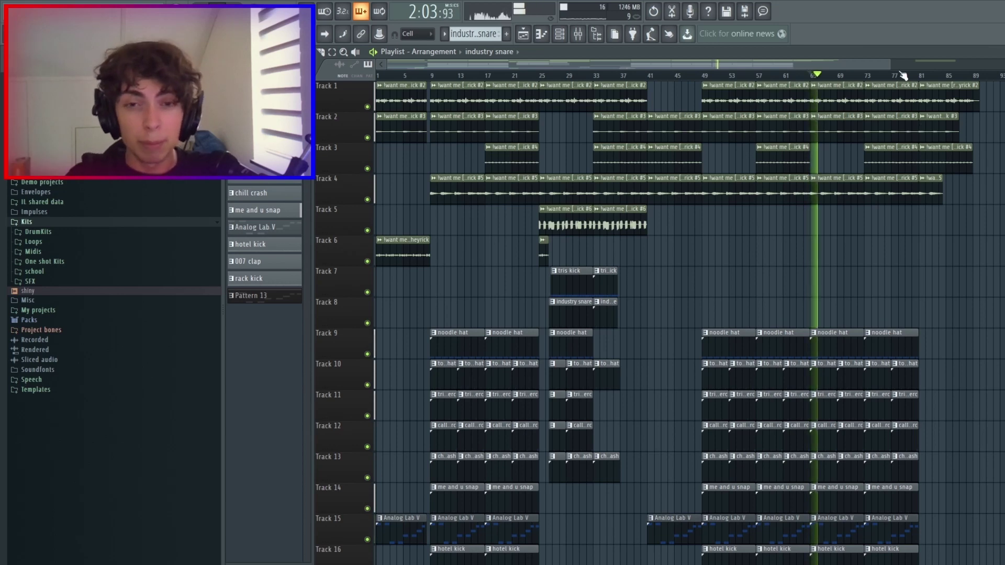
scroll(918, 76, right, 1)
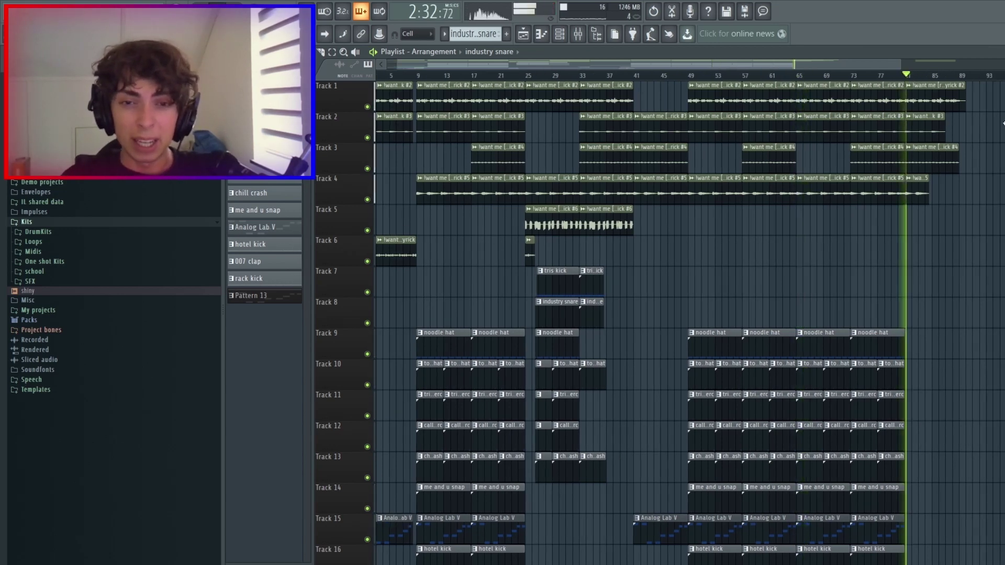